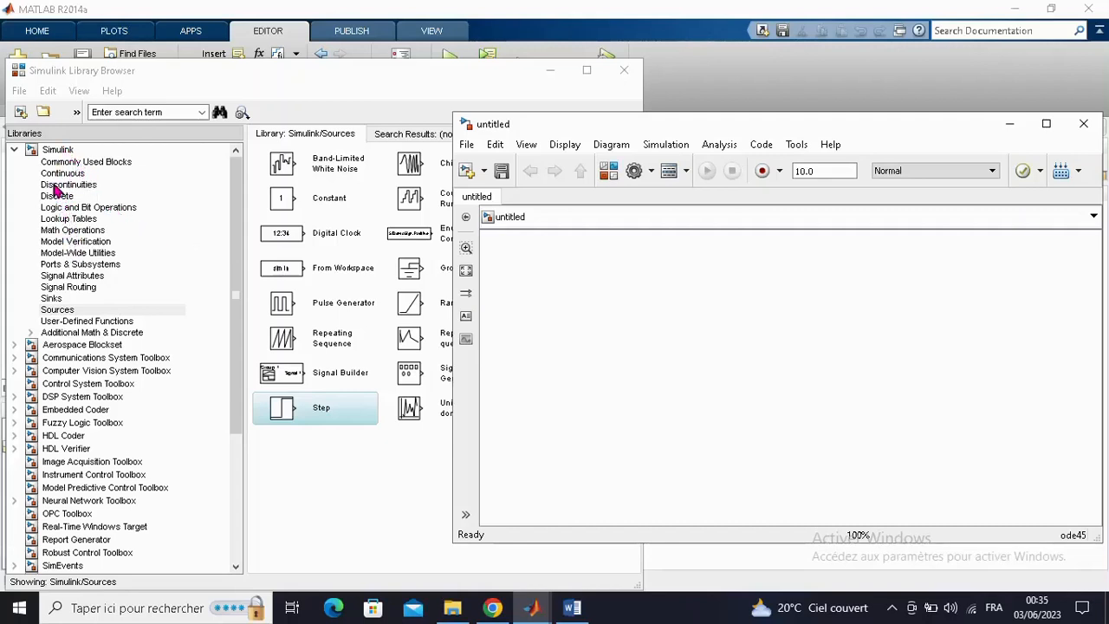
- Add a Transfer Fcn block from the Continuous library and a Sum block from Math Operations to the untitled model
click(59, 173)
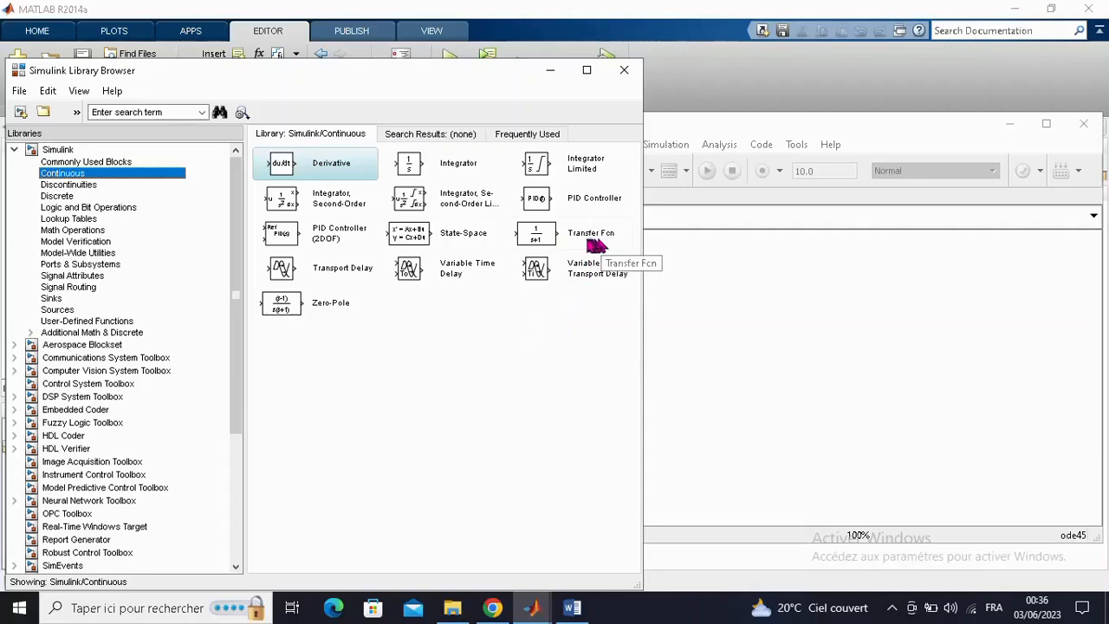
drag(587, 247, 855, 279)
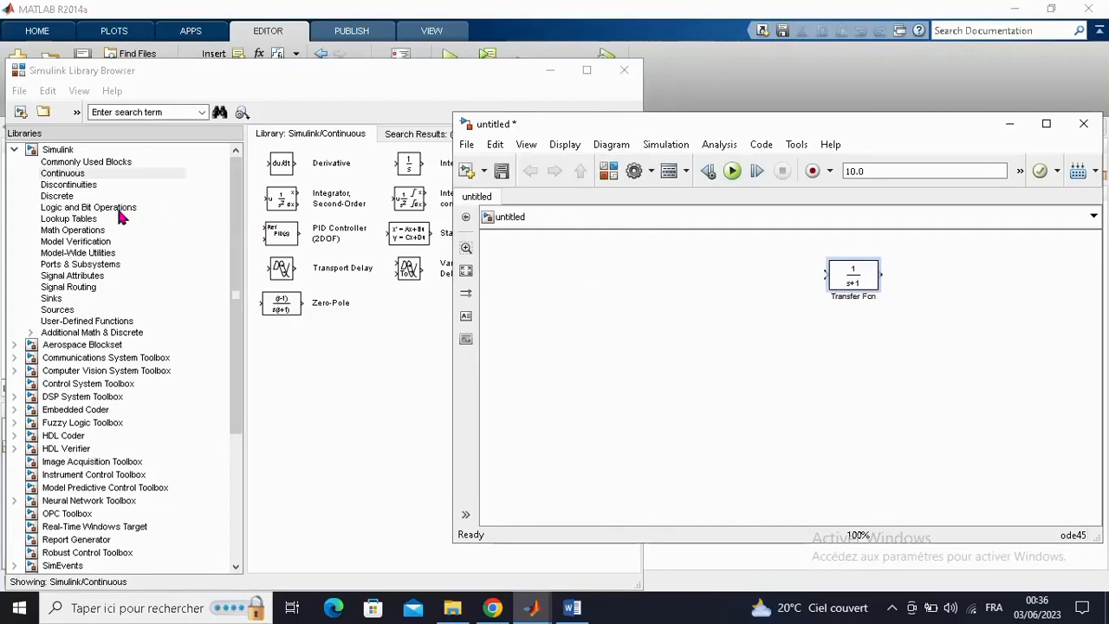
click(73, 230)
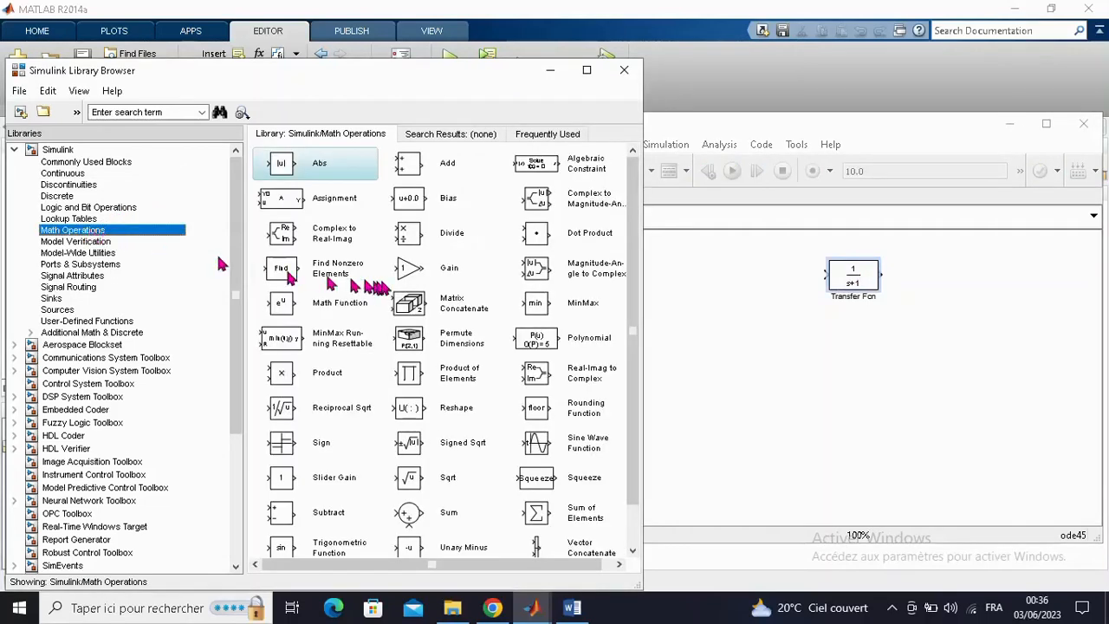
click(439, 279)
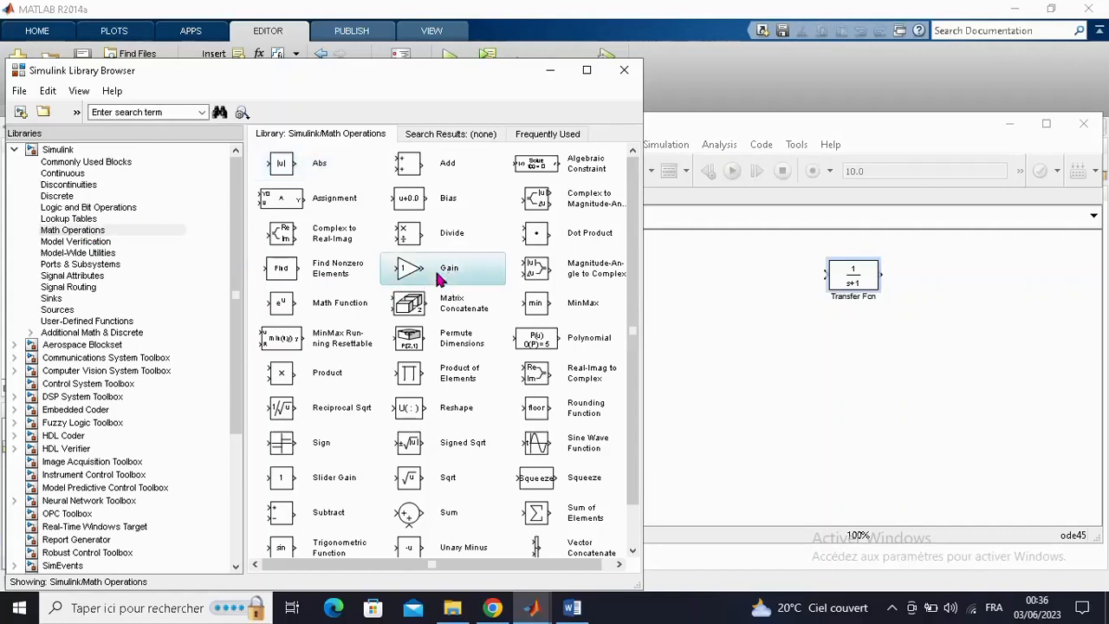
click(433, 515)
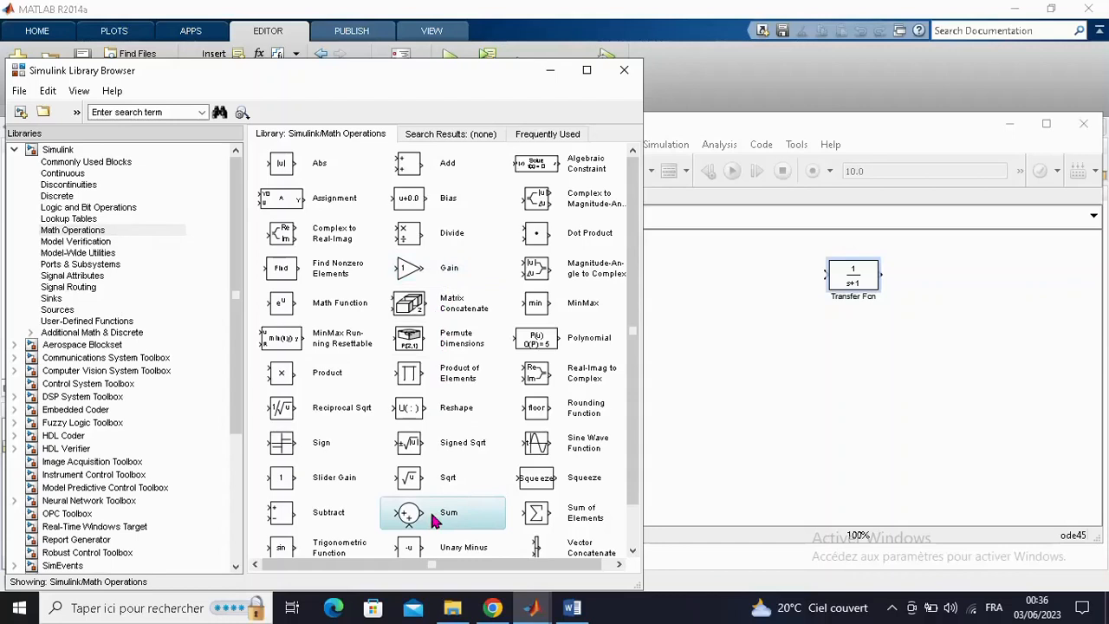
drag(433, 516, 685, 376)
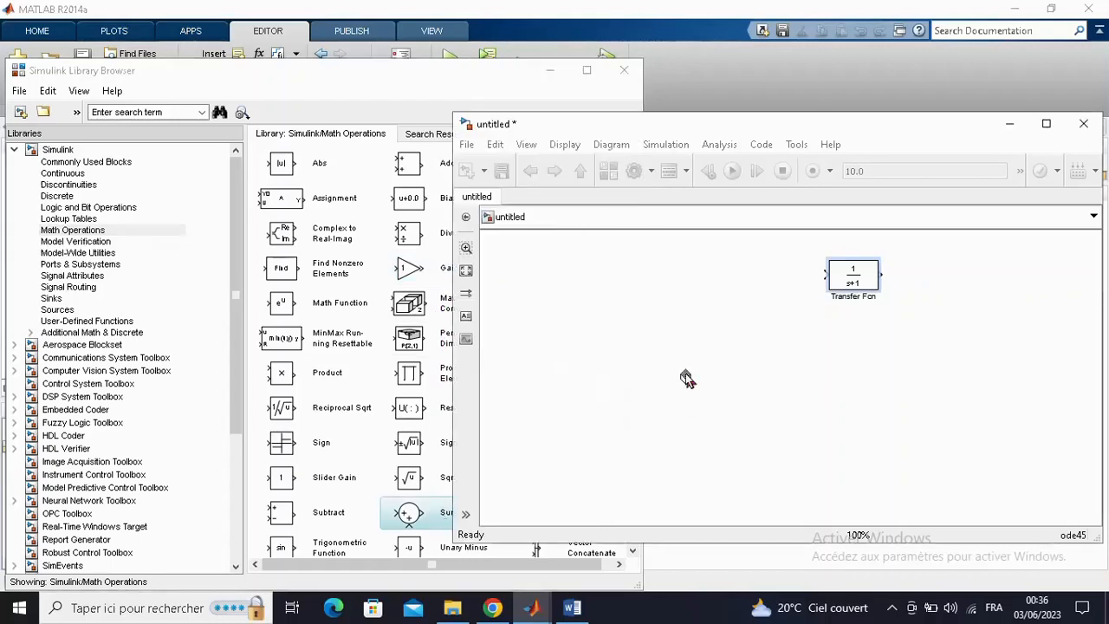
- Add a Gain block from Math Operations and a Mux block from Signal Routing to the model
click(445, 271)
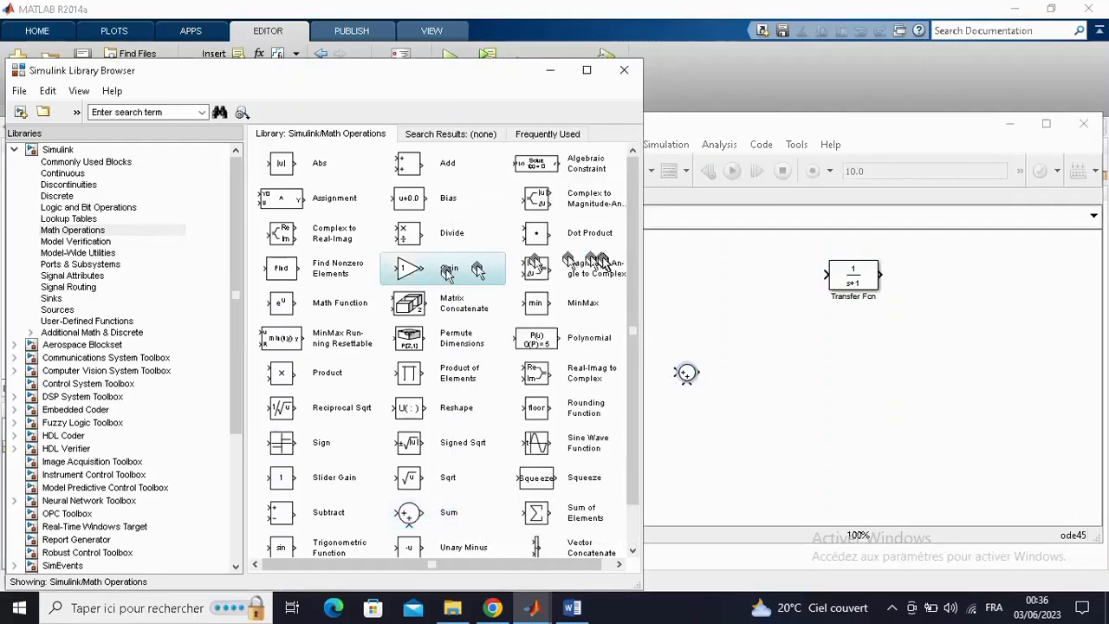
drag(445, 270, 698, 286)
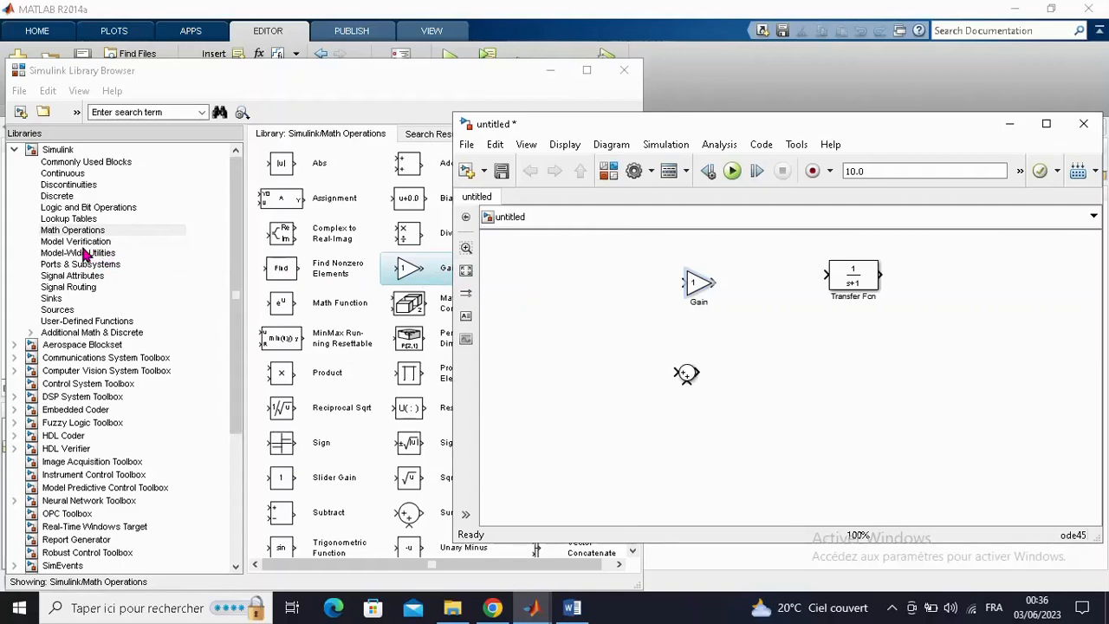
click(85, 289)
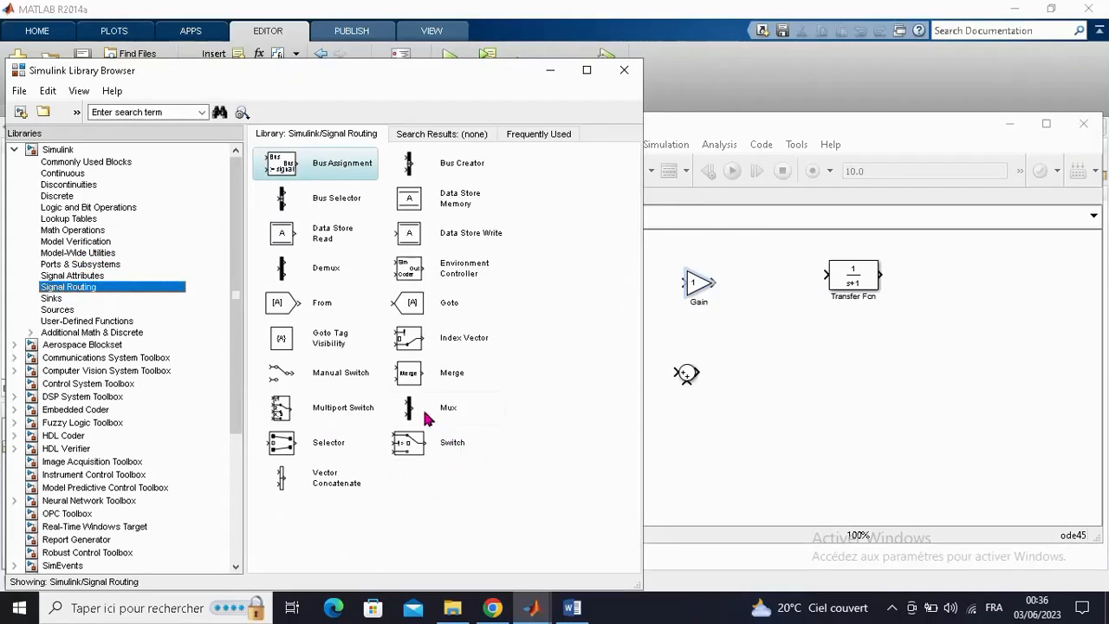
drag(412, 414, 853, 386)
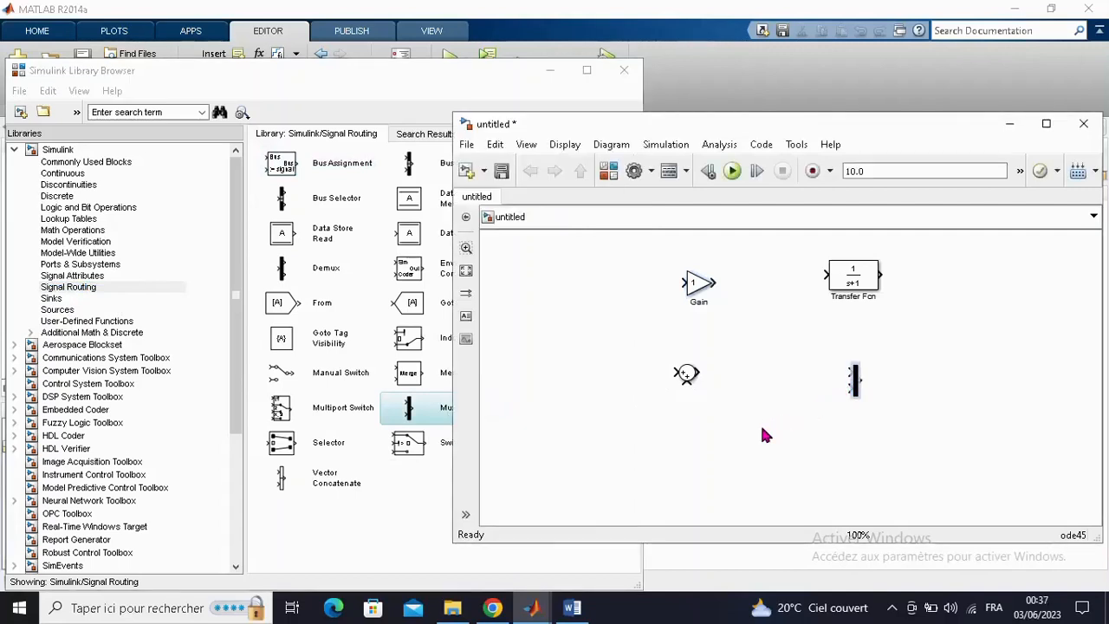
- Add a Scope block from the Sinks library and a Step block from Sources to the model
click(51, 298)
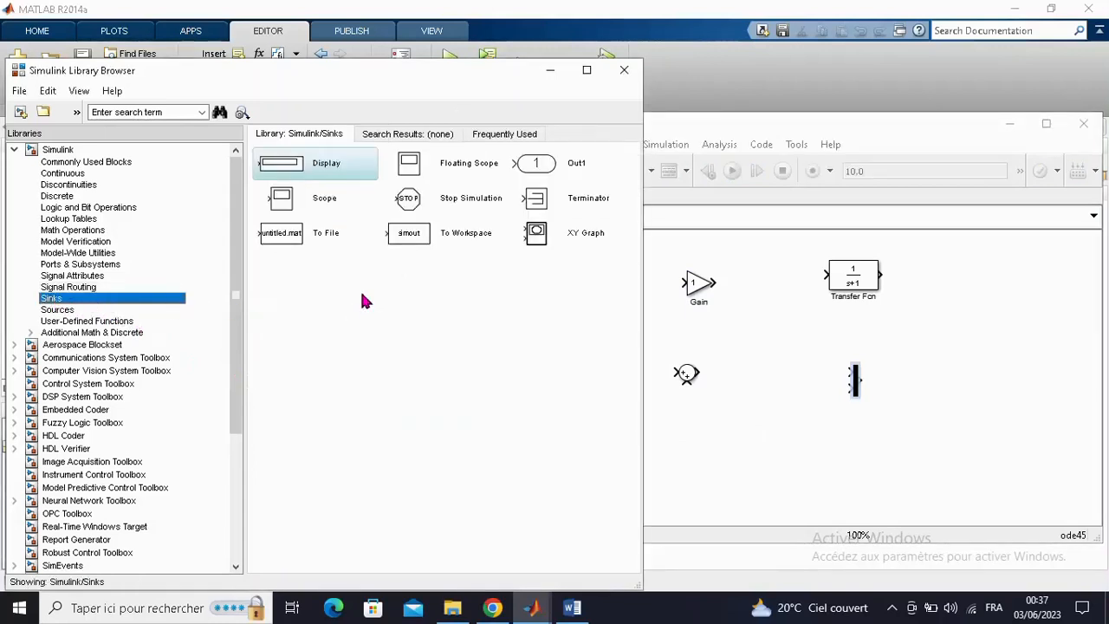
click(302, 215)
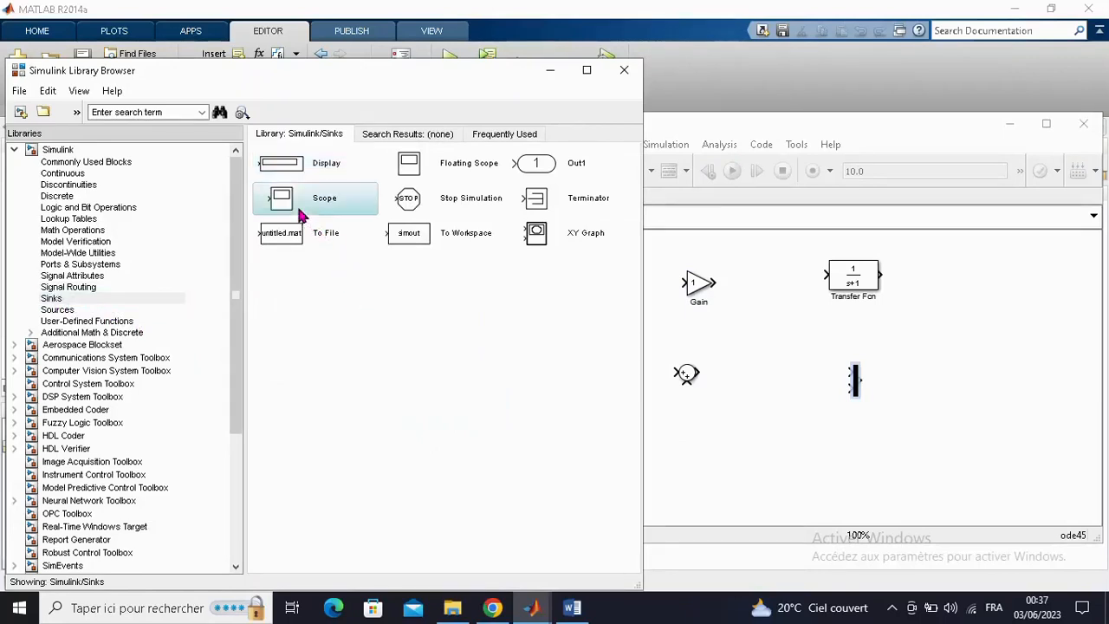
drag(301, 215, 999, 318)
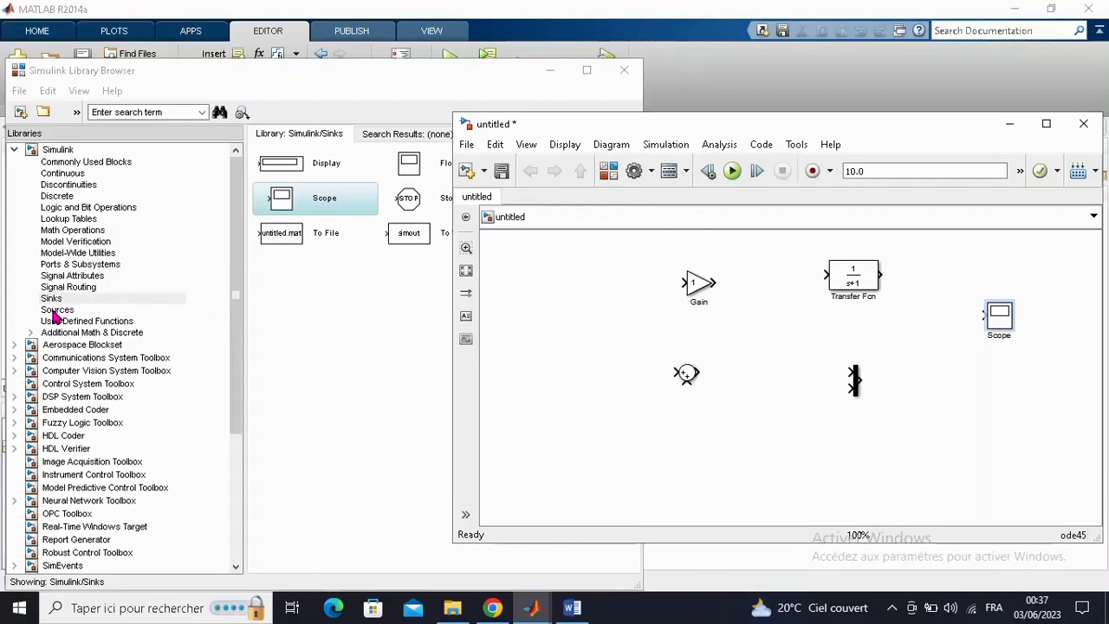
click(54, 315)
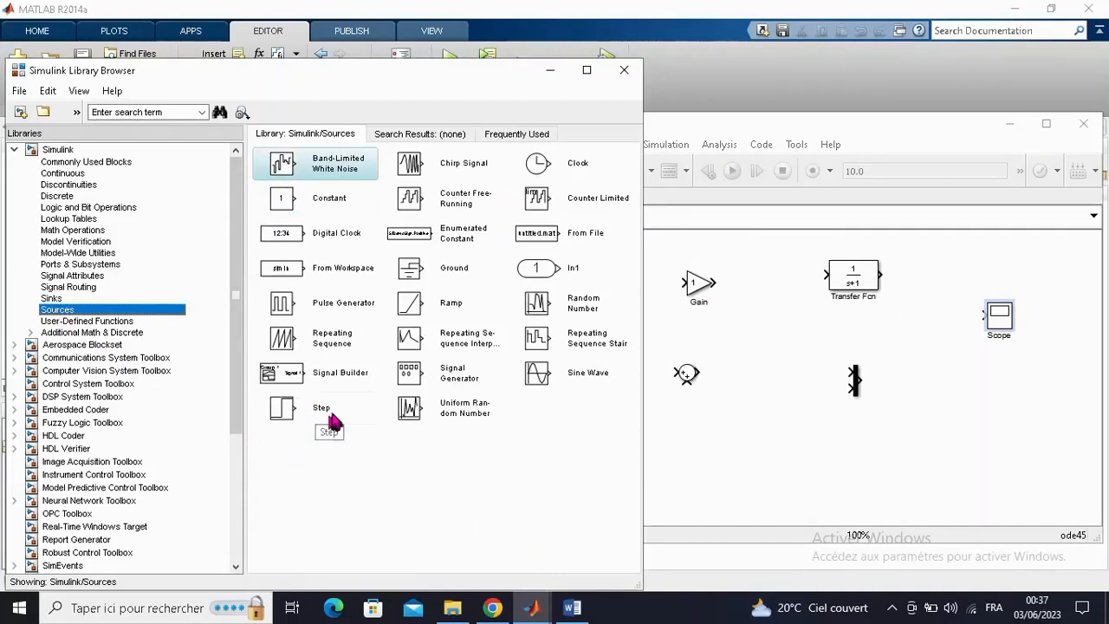
drag(303, 414, 706, 440)
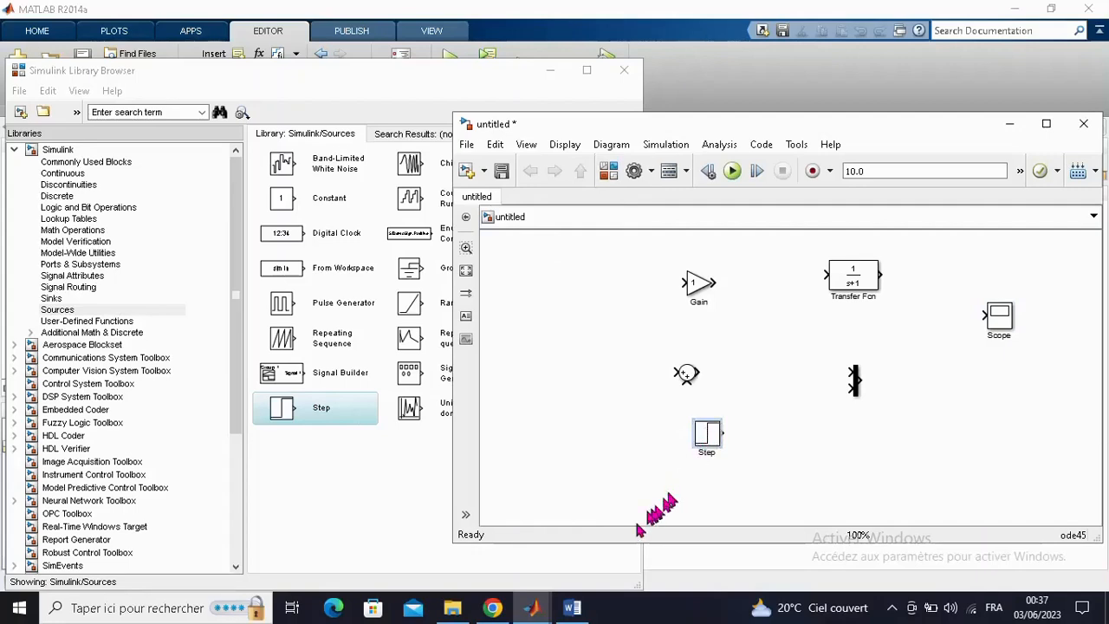
- Consult the block diagram in the Word document "schéma bloc" and add a second Transfer Fcn and a second Gain block to the Simulink model
click(582, 609)
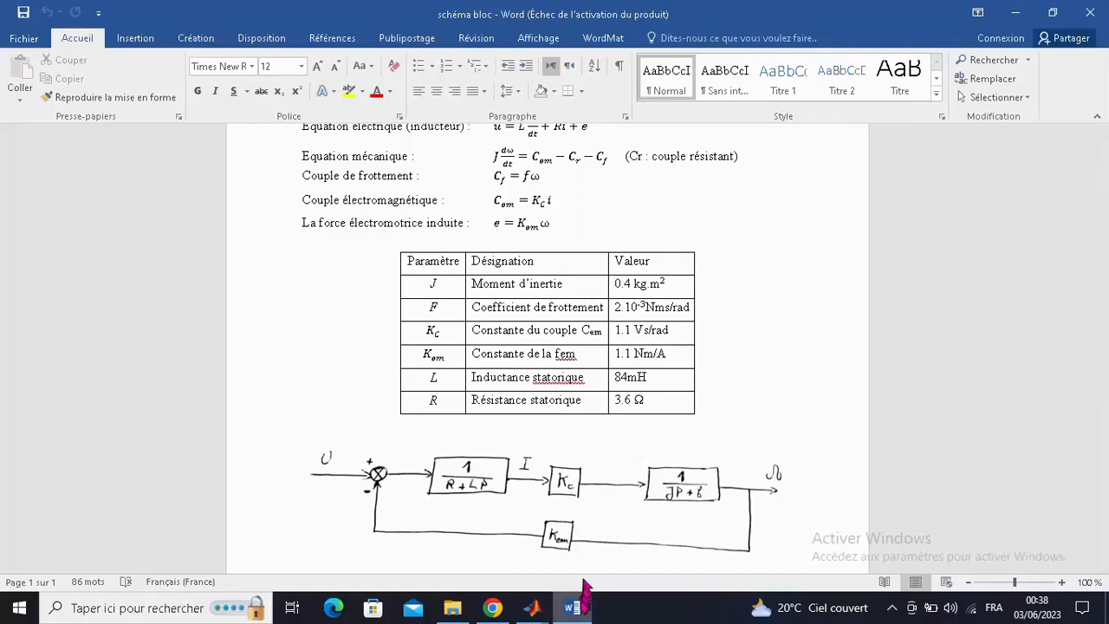
click(575, 608)
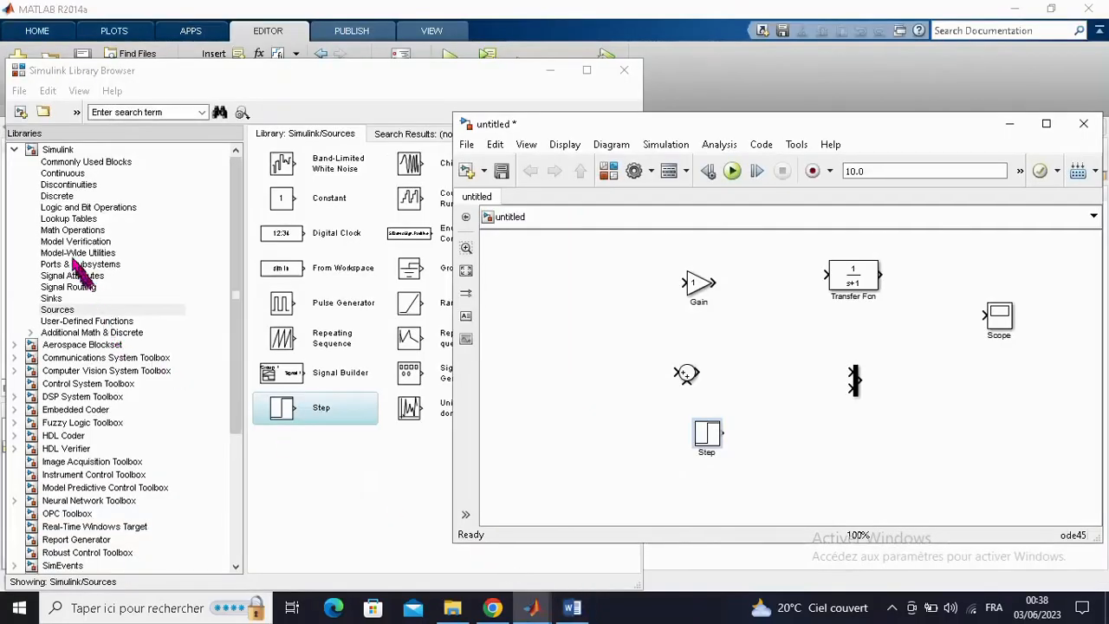
click(63, 174)
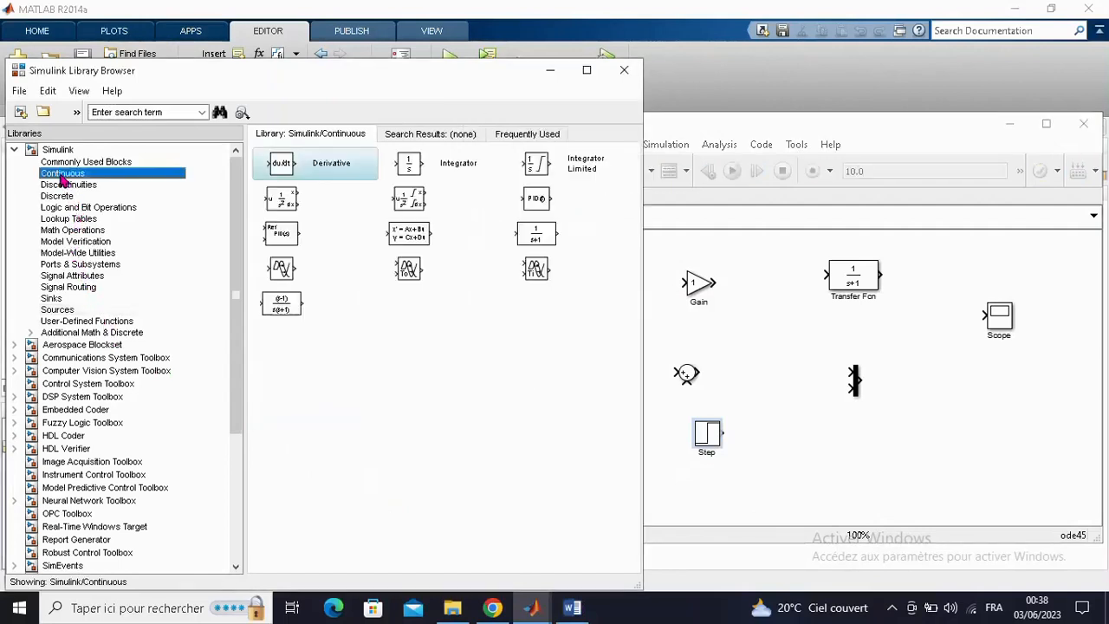
click(552, 243)
drag(554, 245, 743, 336)
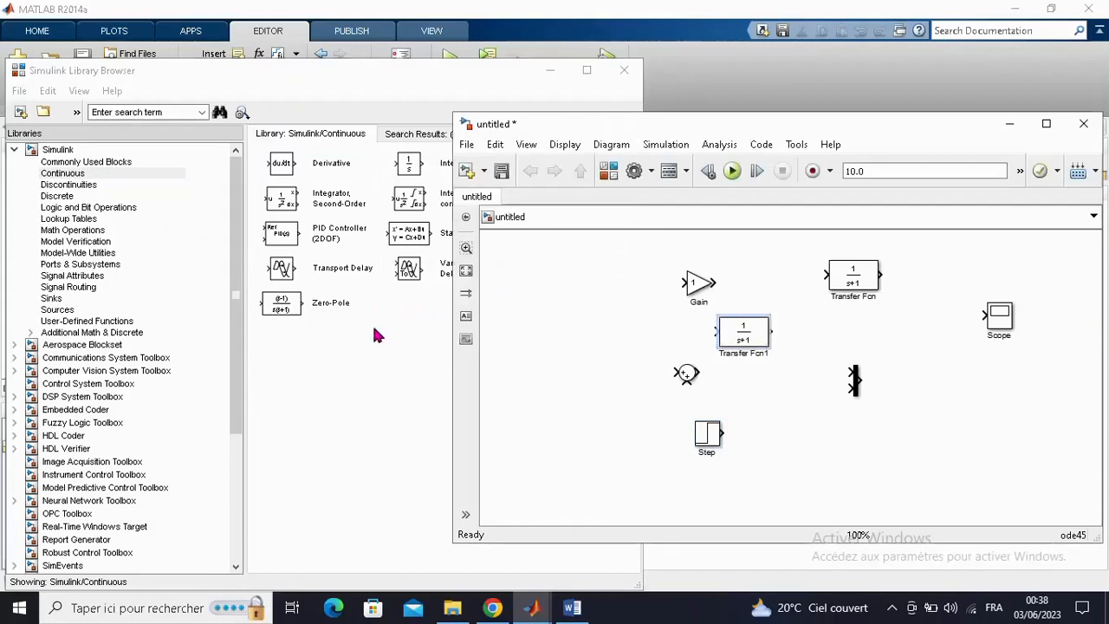
click(62, 231)
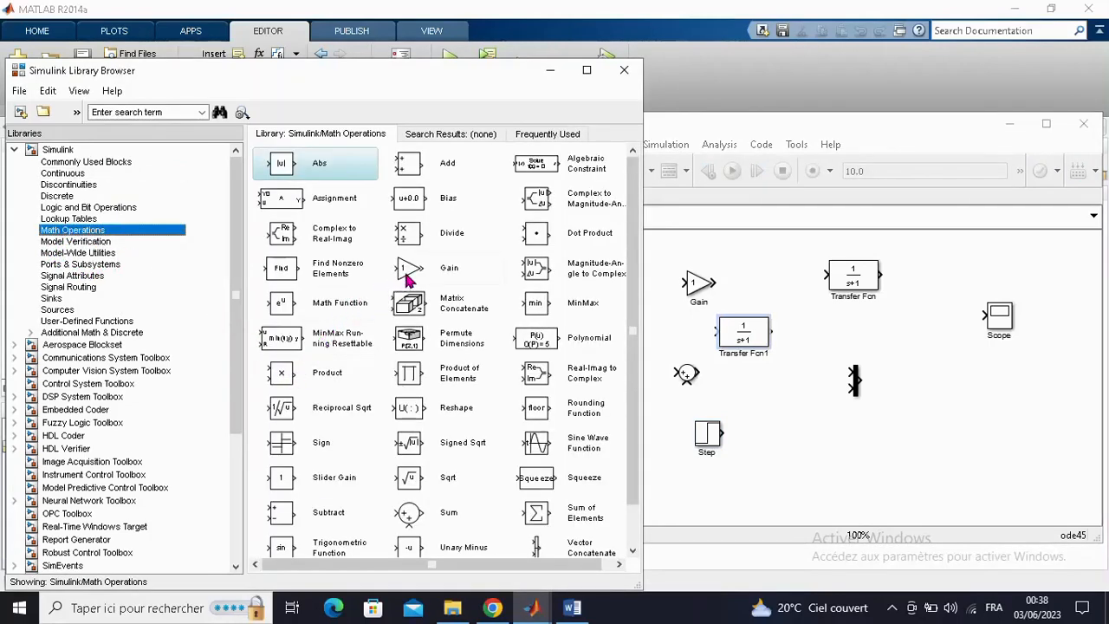
drag(409, 277, 832, 472)
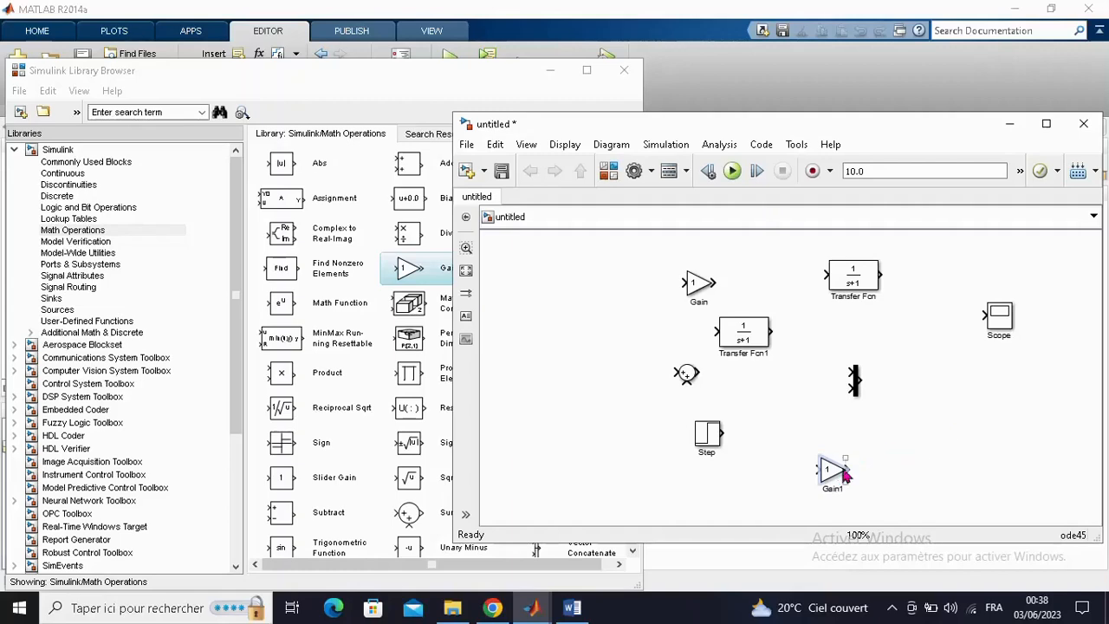
- Following the Word block diagram, move the Step block to the start of the Simulink model and align the Sum block just after it
click(587, 610)
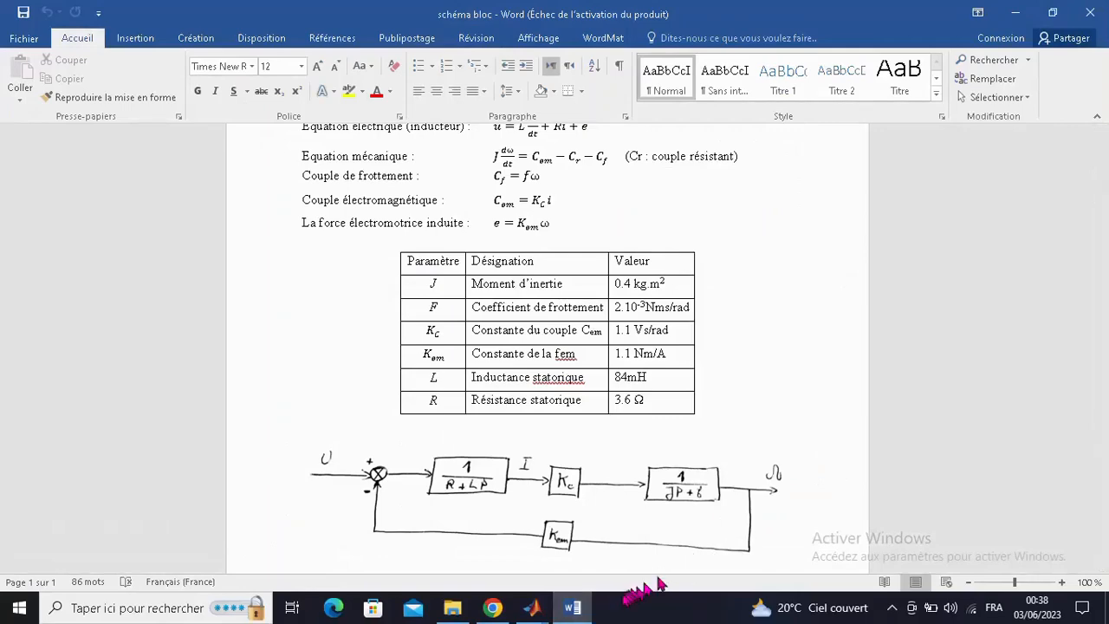
click(587, 611)
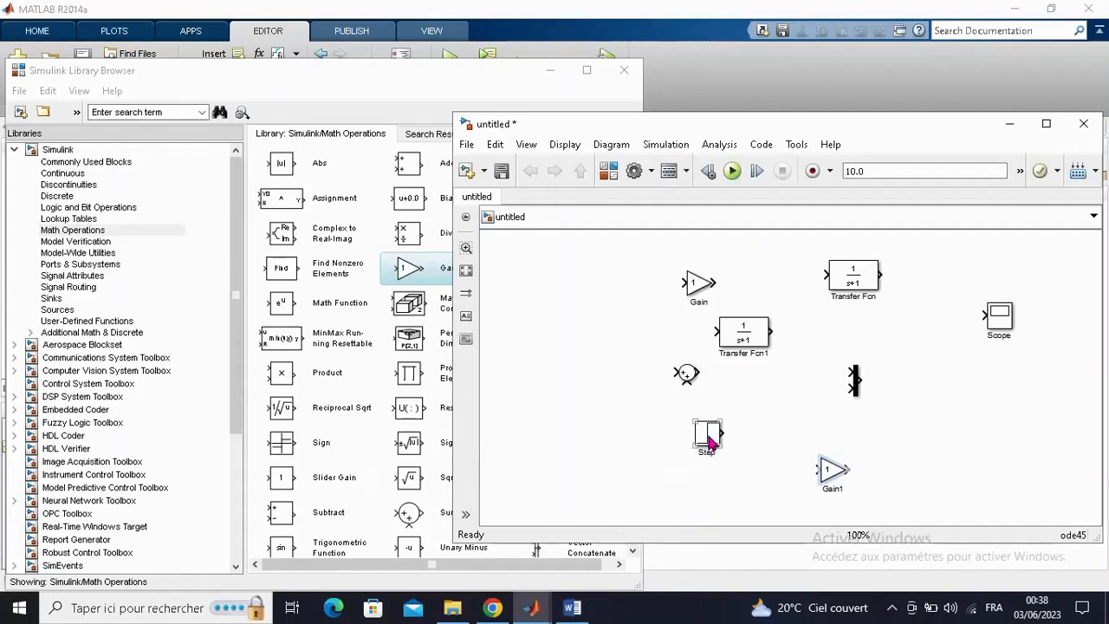
click(708, 443)
drag(709, 443, 506, 317)
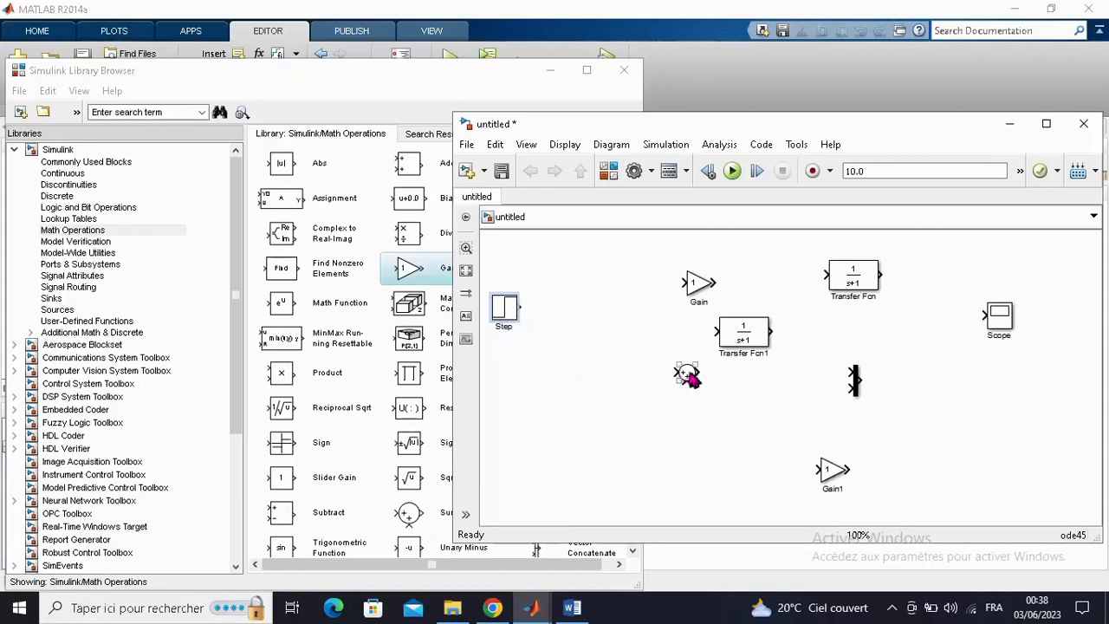
drag(685, 374, 579, 336)
drag(573, 327, 569, 310)
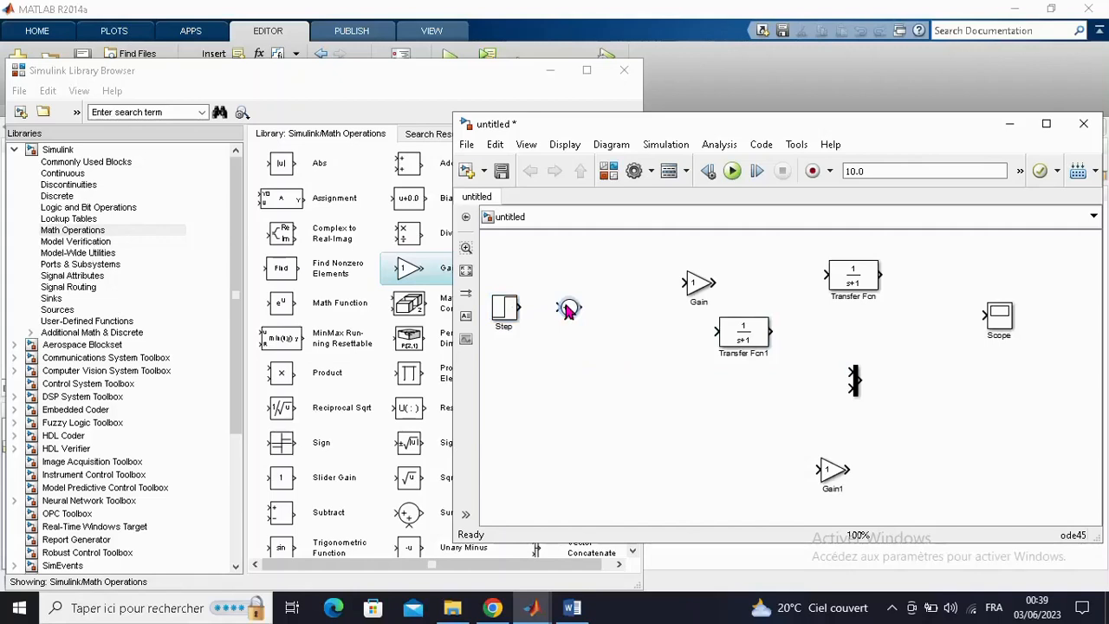
- Checking against the Word diagram, line up Transfer Fcn1, Gain and Transfer Fcn in that order after the Sum block
click(734, 341)
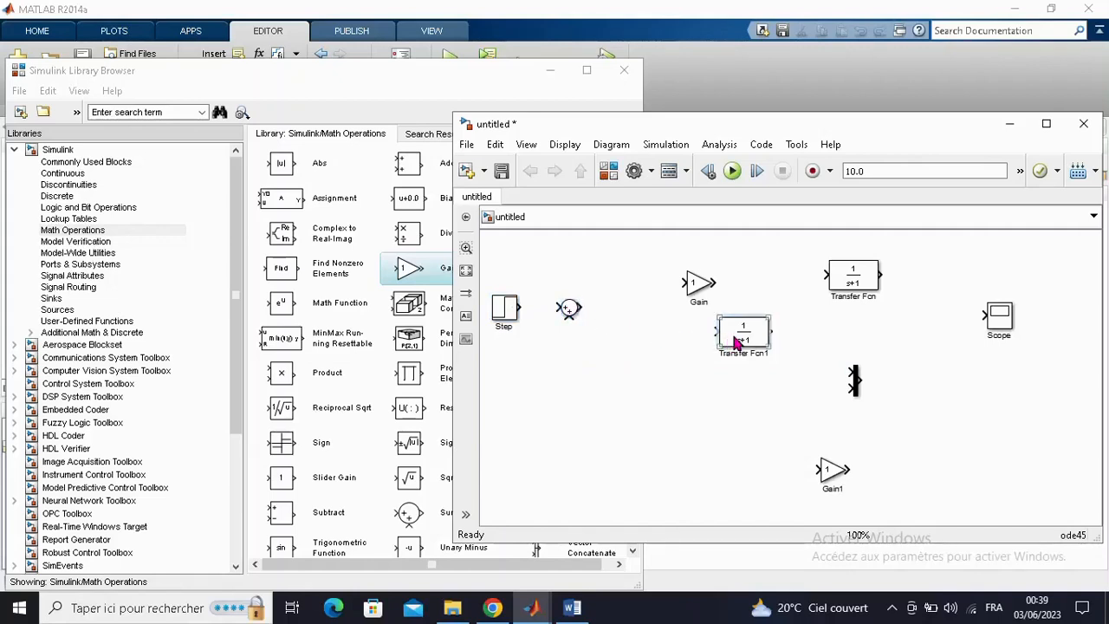
drag(734, 341, 635, 322)
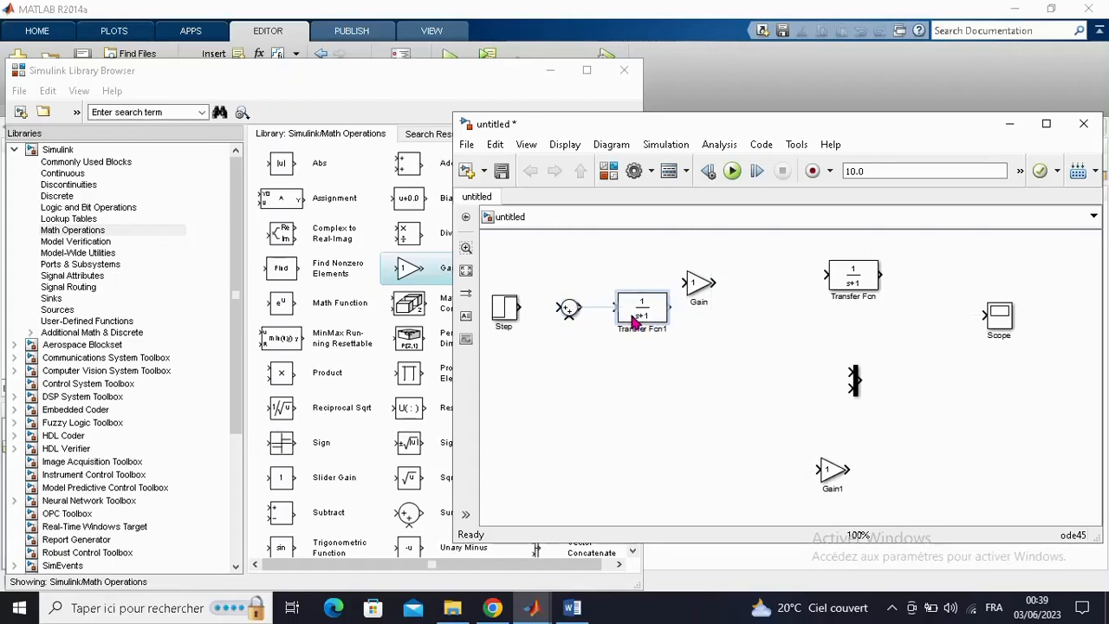
click(572, 607)
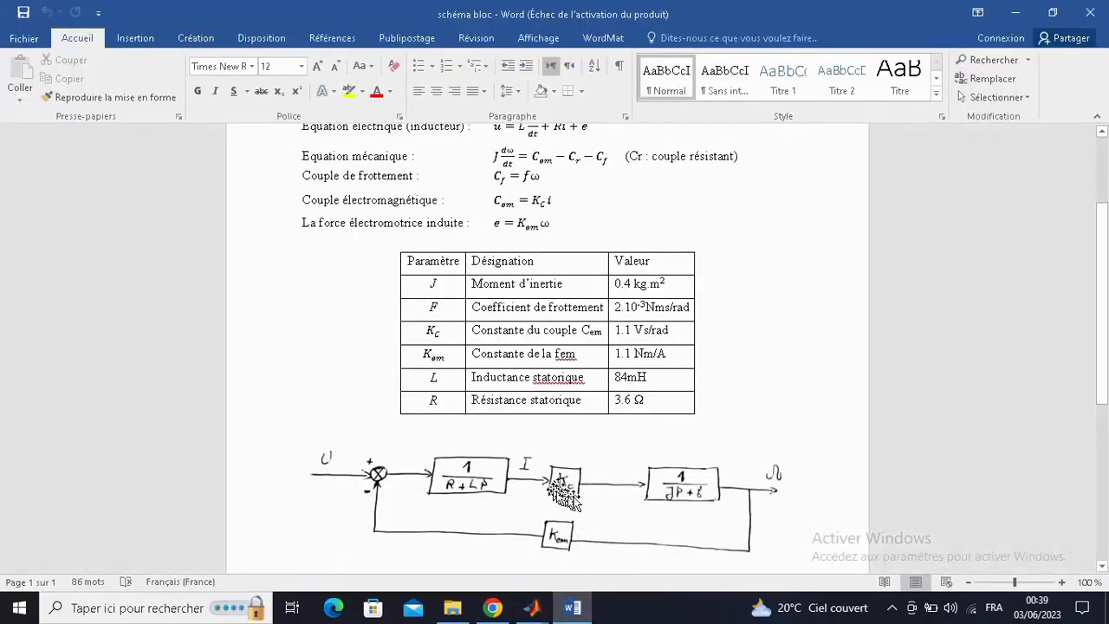
click(532, 607)
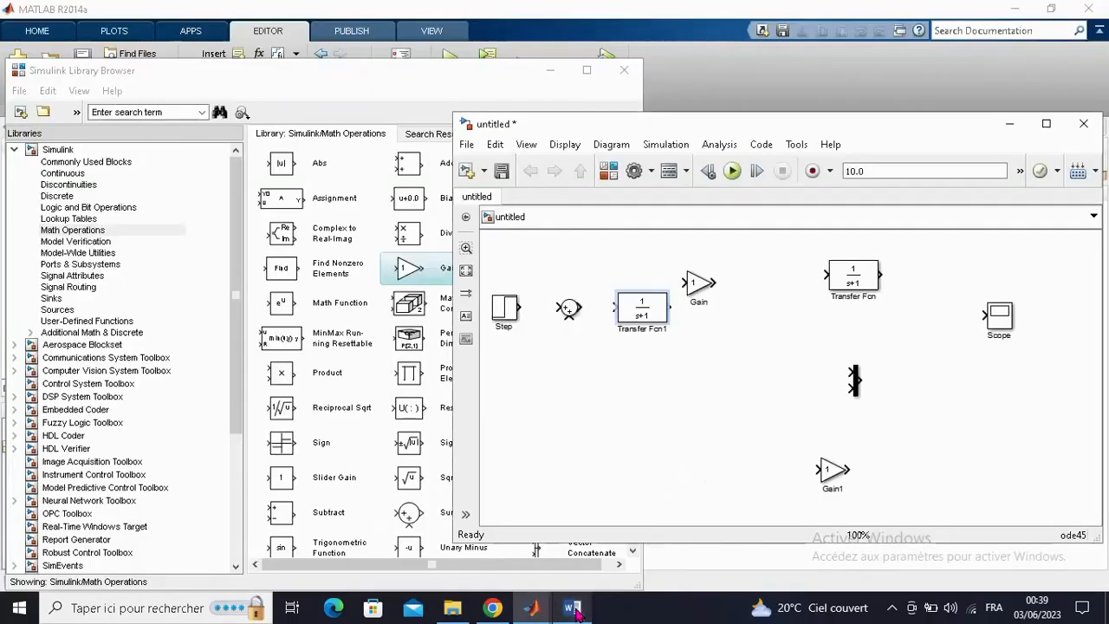
click(700, 286)
drag(702, 289, 715, 307)
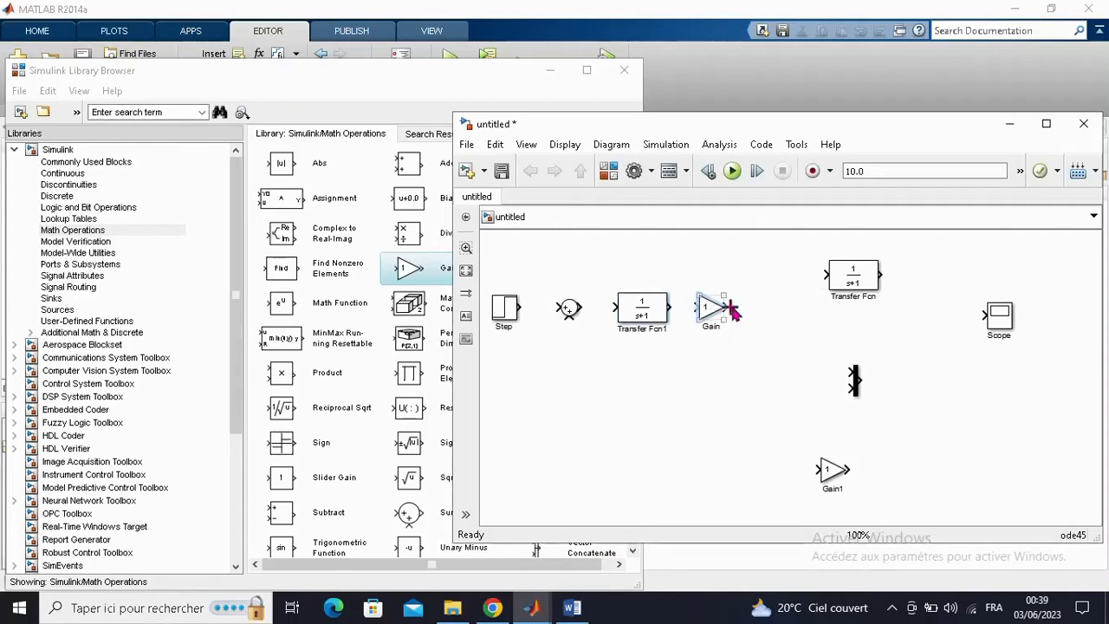
click(854, 284)
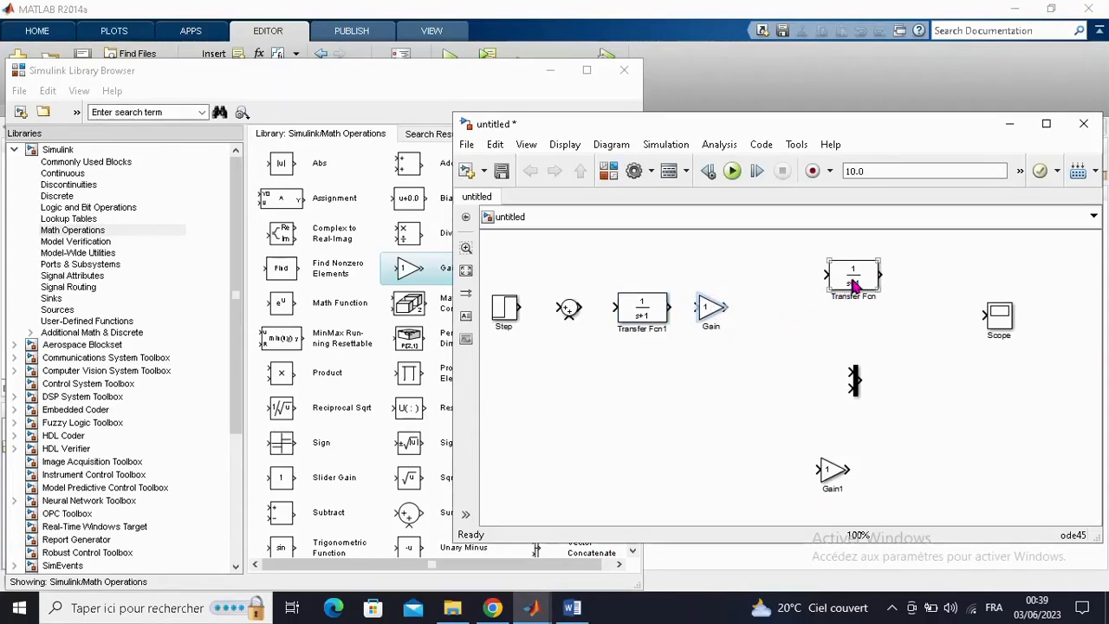
drag(853, 284, 791, 320)
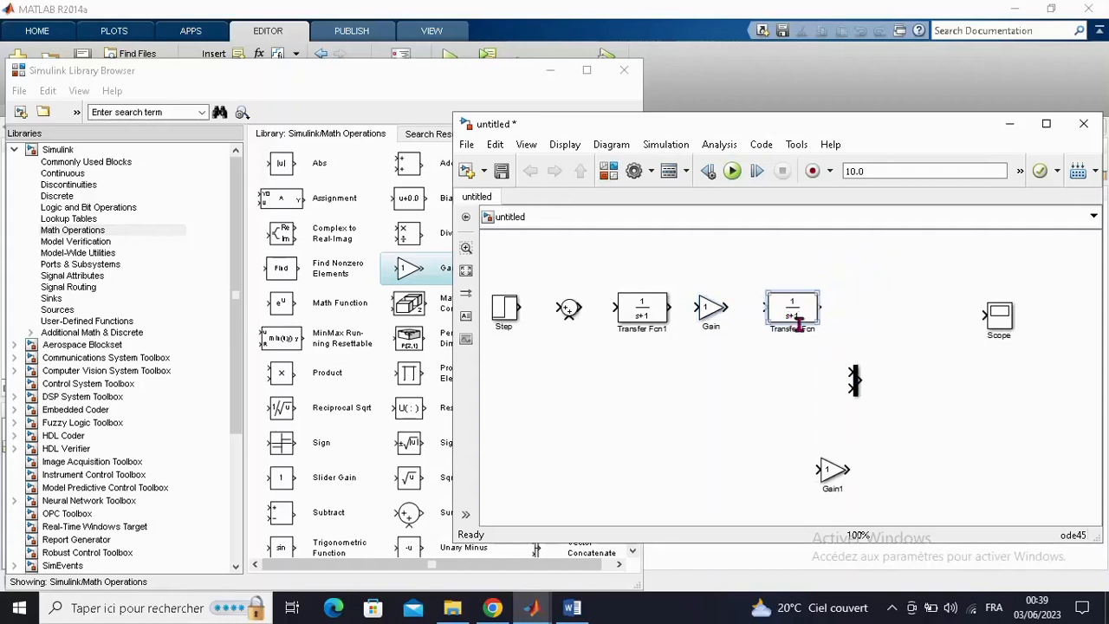
- Move the Mux block to just after Transfer Fcn and align the Scope with the Mux output
click(856, 383)
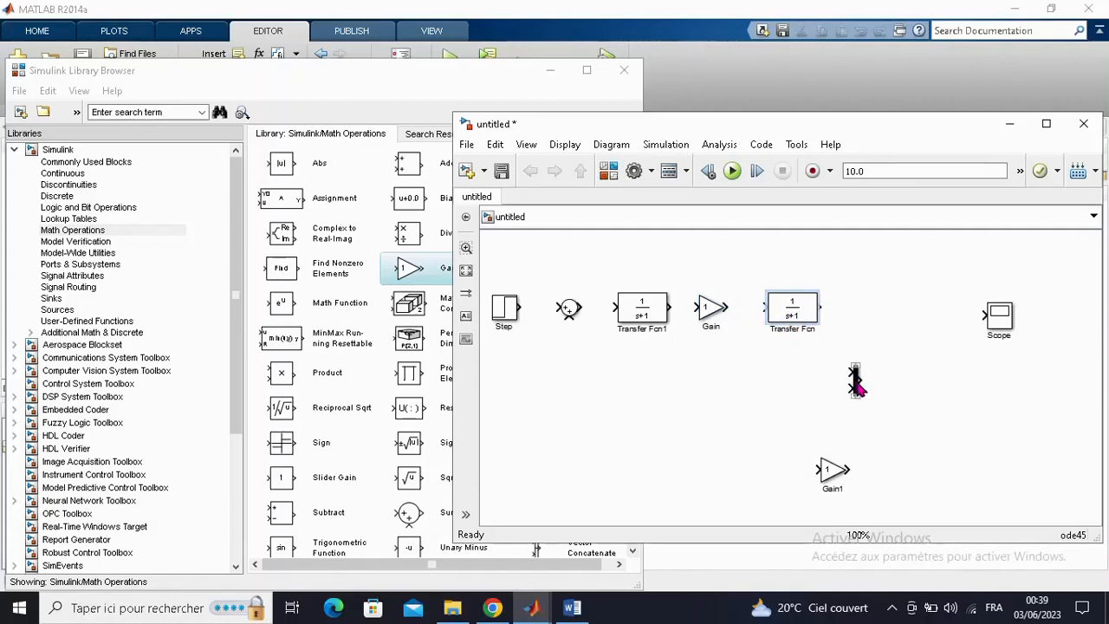
click(856, 383)
drag(858, 388, 900, 308)
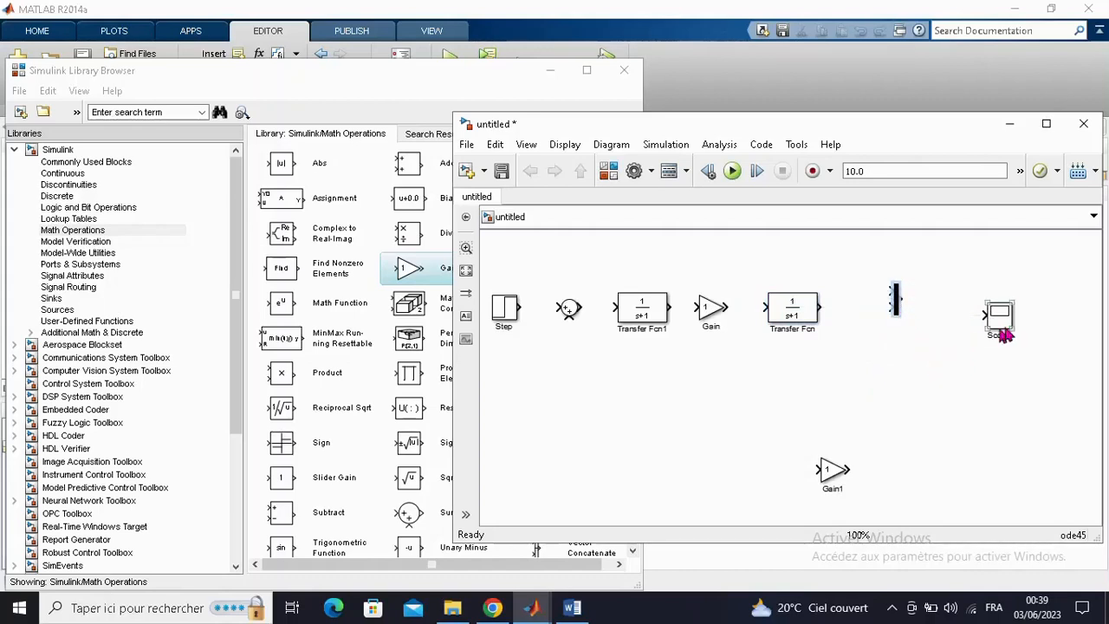
drag(1002, 327, 962, 315)
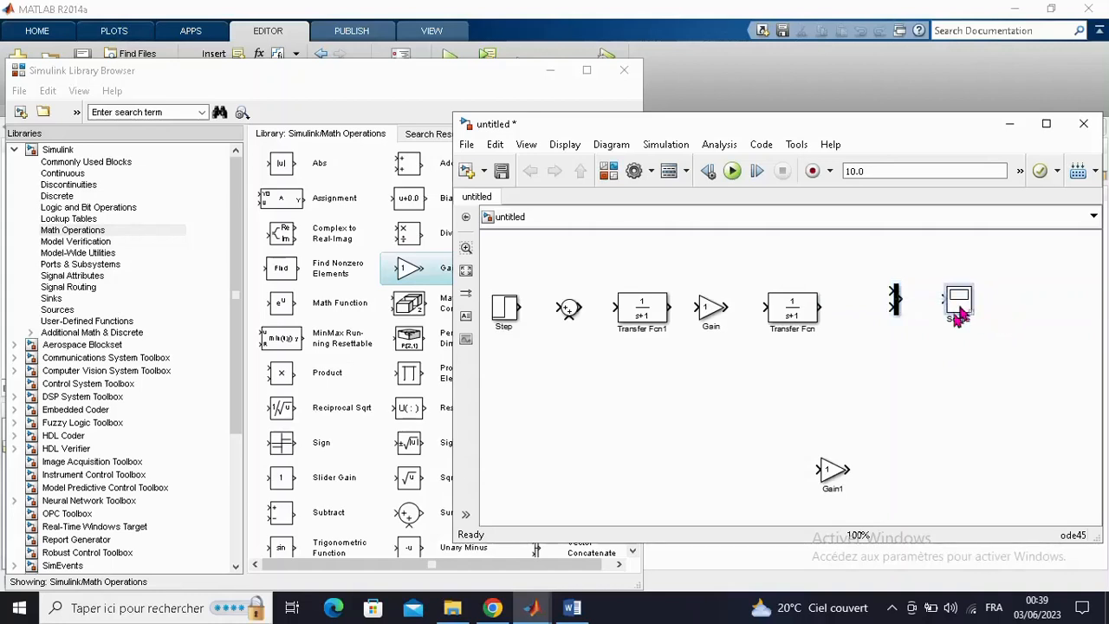
- Check the Word block diagram and move Gain1 below the main row, between Gain and Transfer Fcn
click(572, 608)
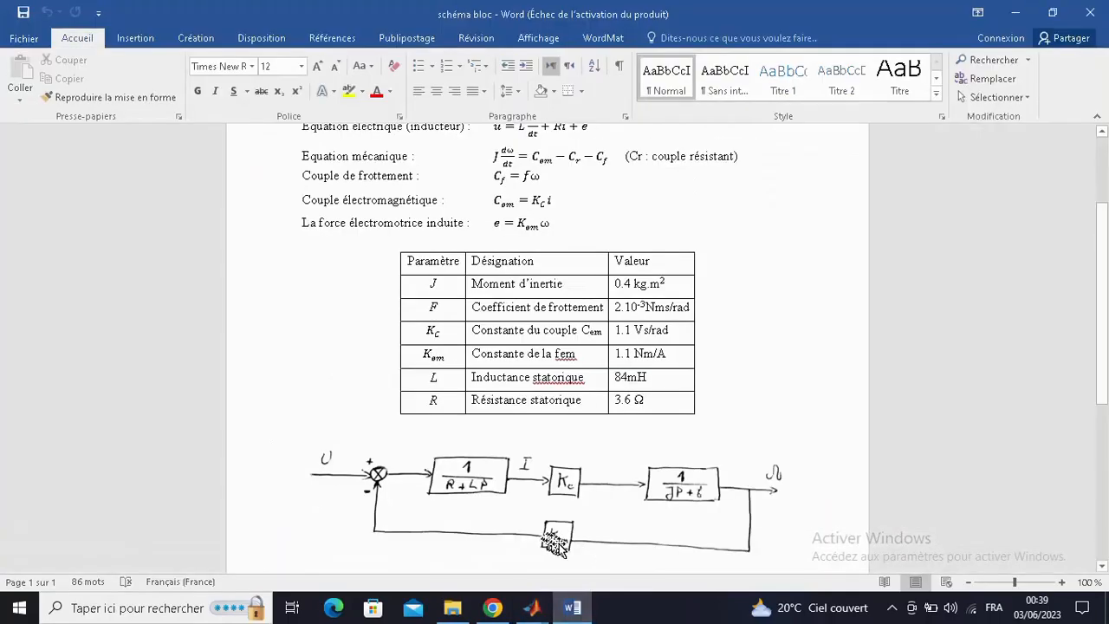
click(572, 606)
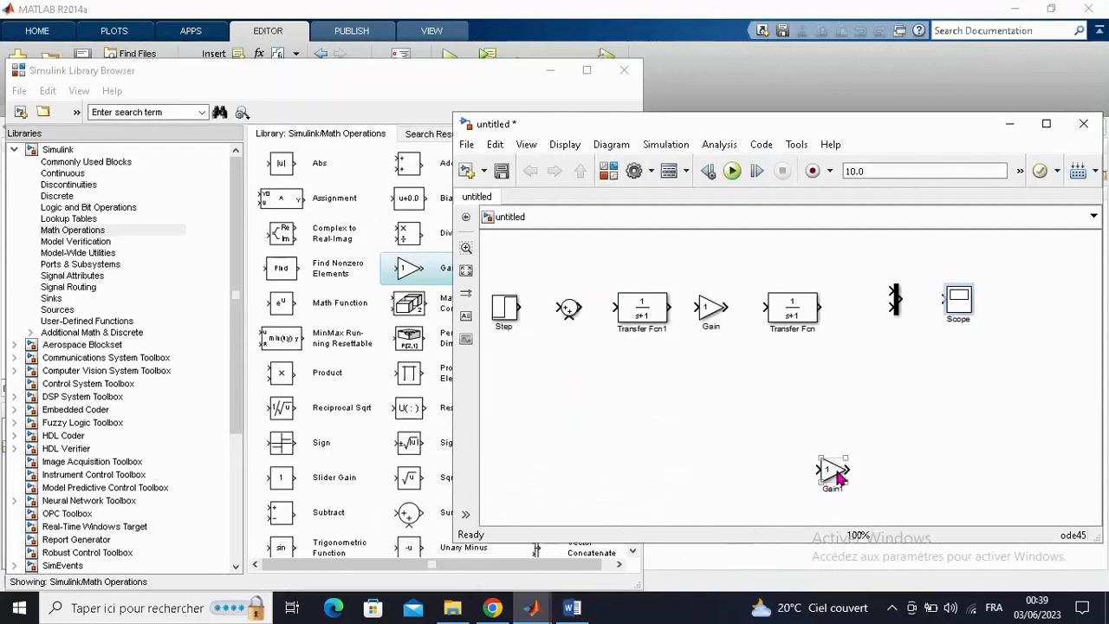
drag(832, 475, 742, 395)
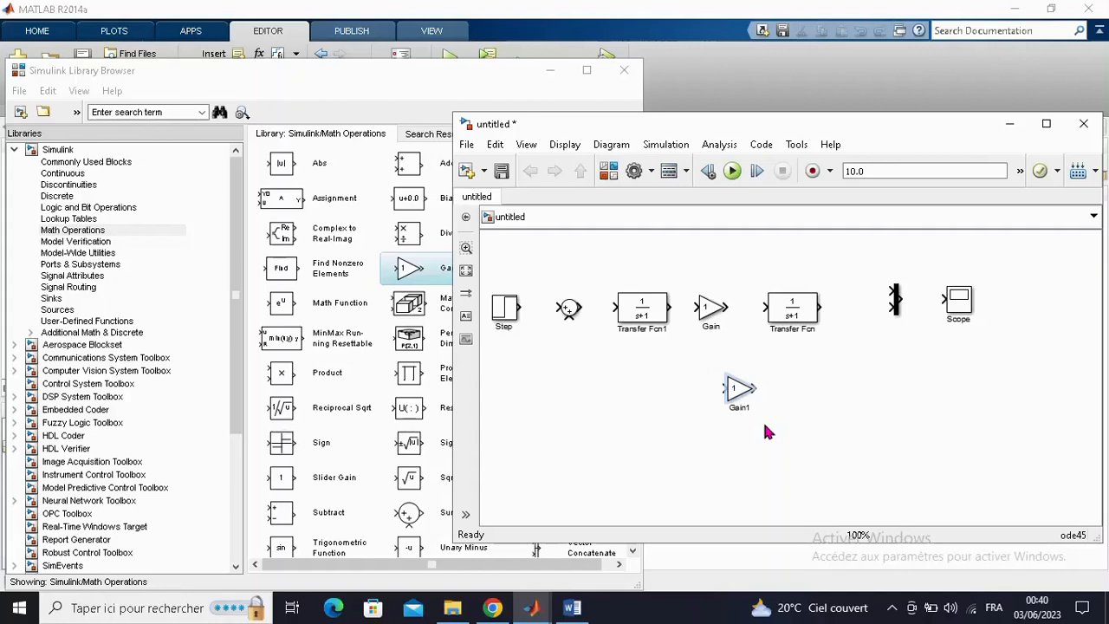
- Flip the Gain1 block so that its output faces back toward the Sum block
click(739, 390)
right_click(741, 396)
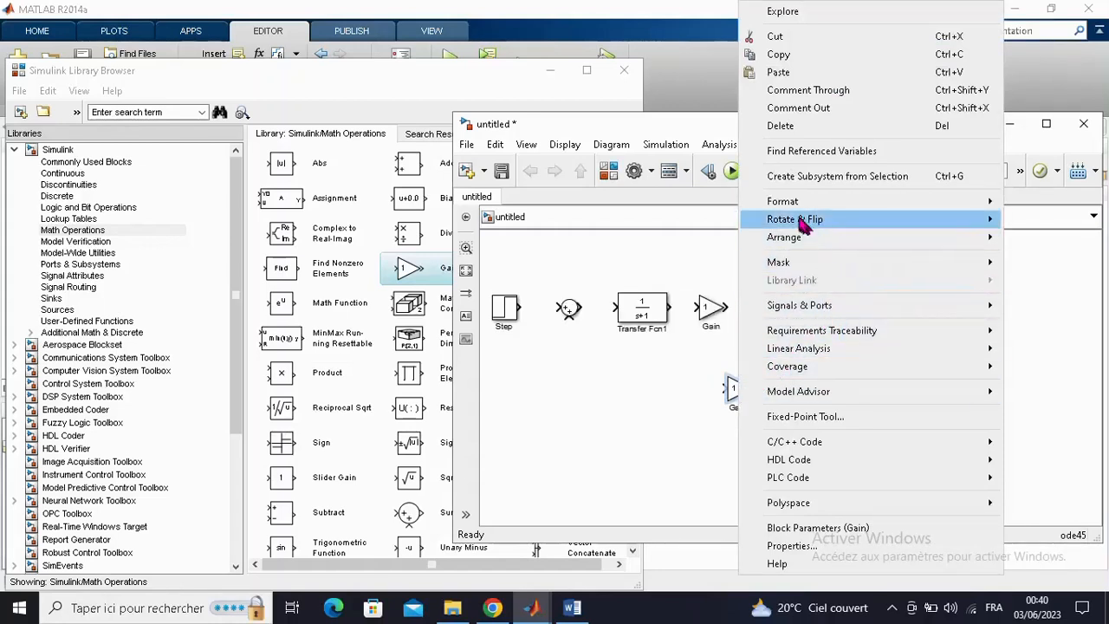
mouse_move(802, 225)
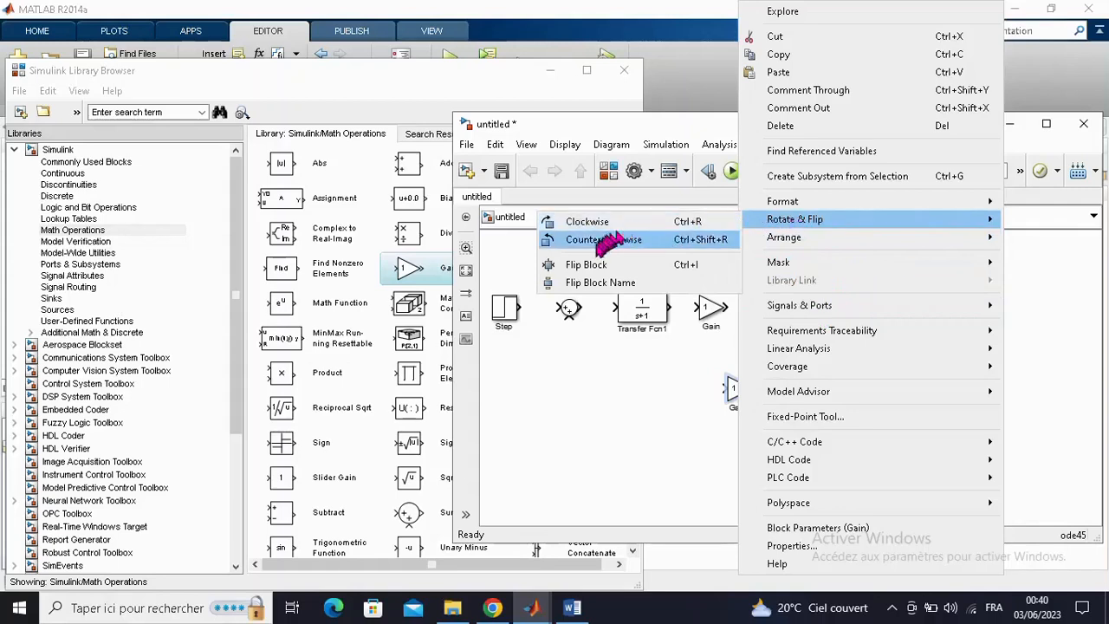
click(589, 265)
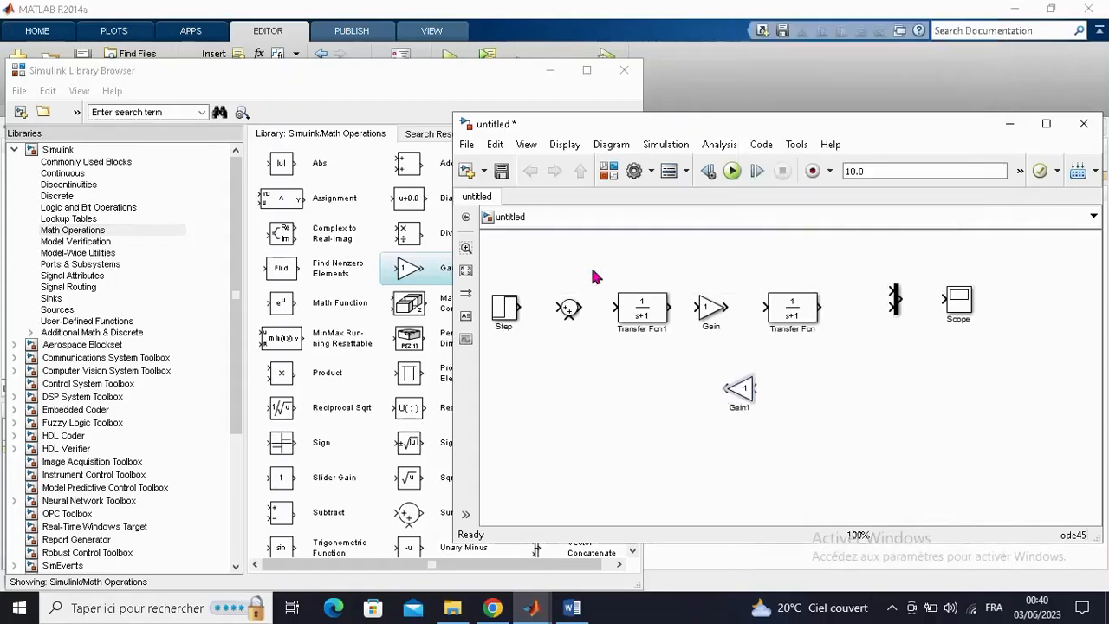
click(747, 409)
click(766, 438)
- Wire the Step output through the Sum block and Transfer Fcn1 to the Gain input
drag(518, 305, 558, 309)
drag(557, 309, 557, 309)
drag(578, 306, 613, 307)
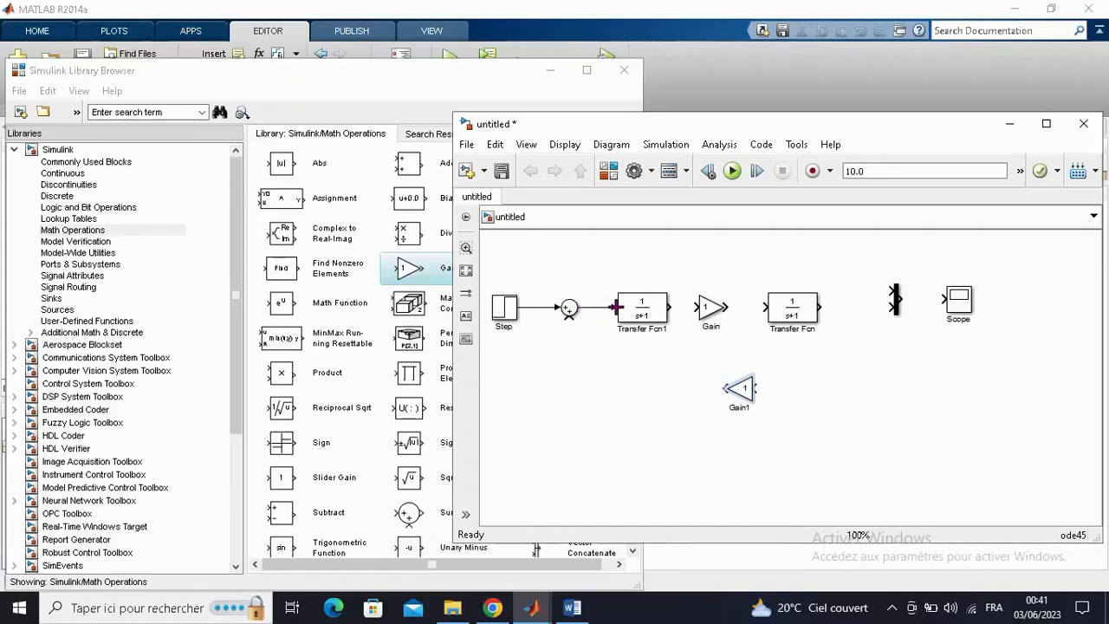
click(655, 319)
drag(669, 306, 698, 308)
- Wire the Gain output through Transfer Fcn to the lower input of the Mux
click(712, 309)
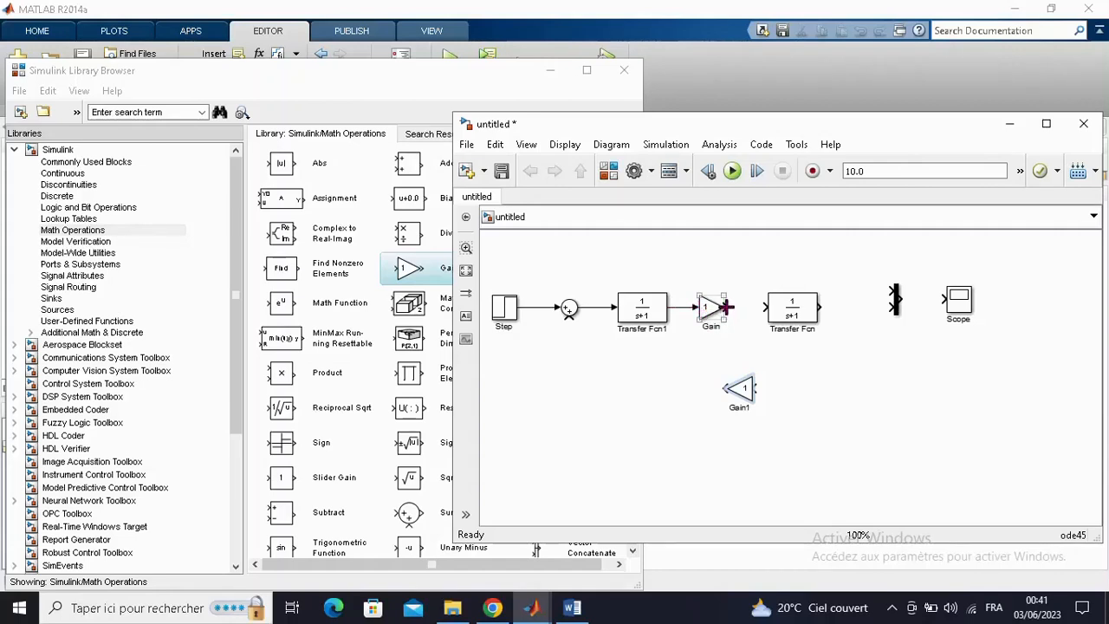
drag(726, 307, 747, 308)
drag(747, 308, 747, 306)
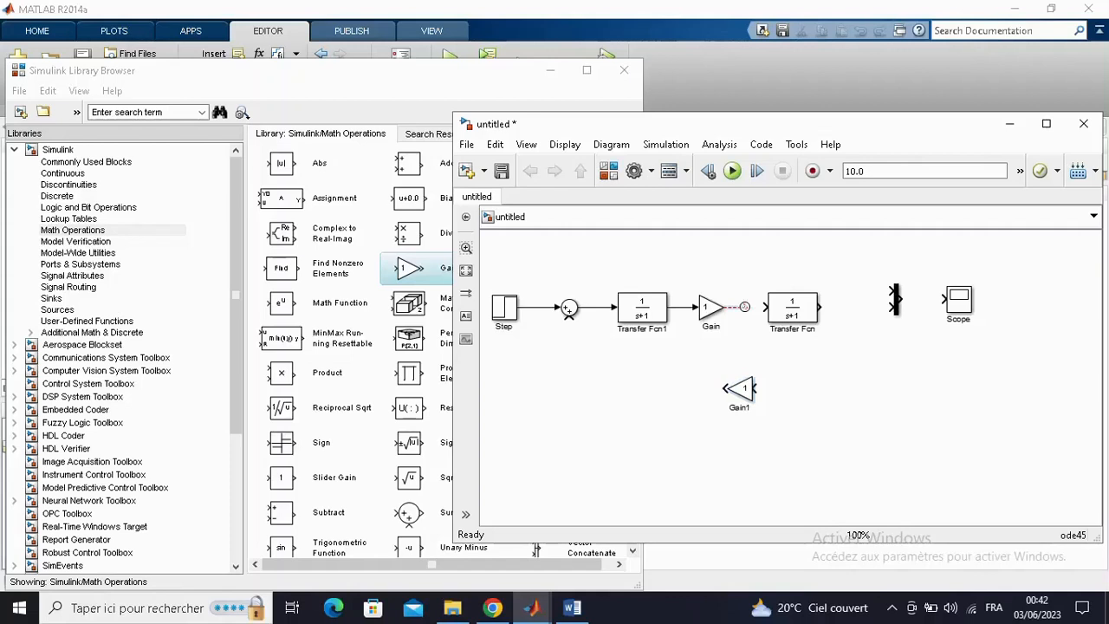
drag(745, 306, 765, 307)
click(768, 312)
drag(837, 307, 893, 305)
- Connect the Mux output to the Scope and branch the Step signal to the upper Mux input
click(896, 299)
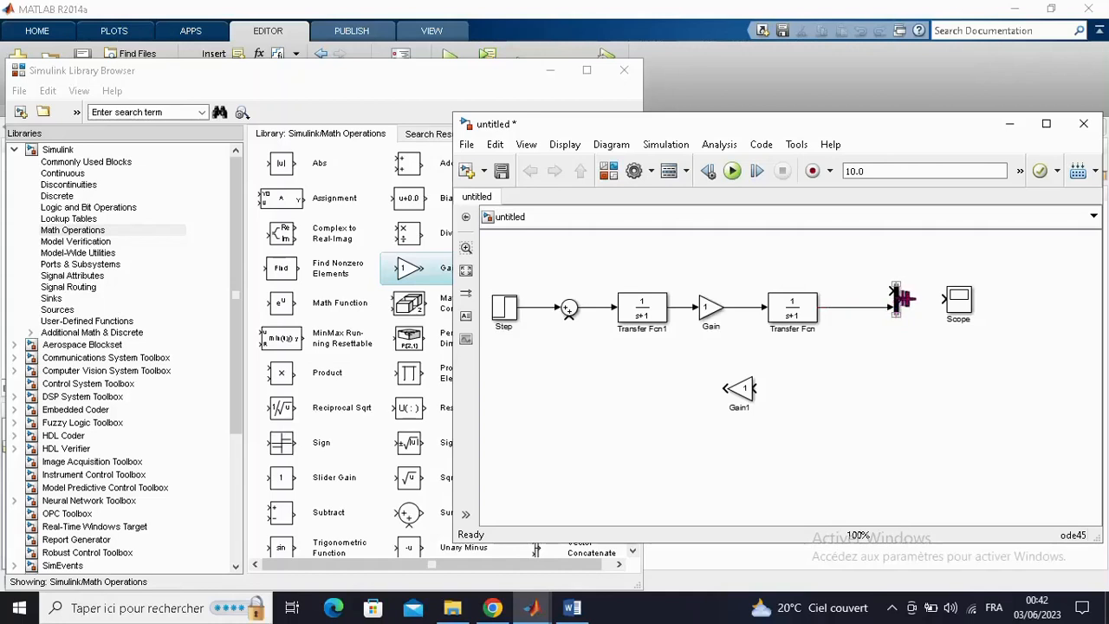
drag(899, 299, 944, 298)
drag(890, 290, 526, 305)
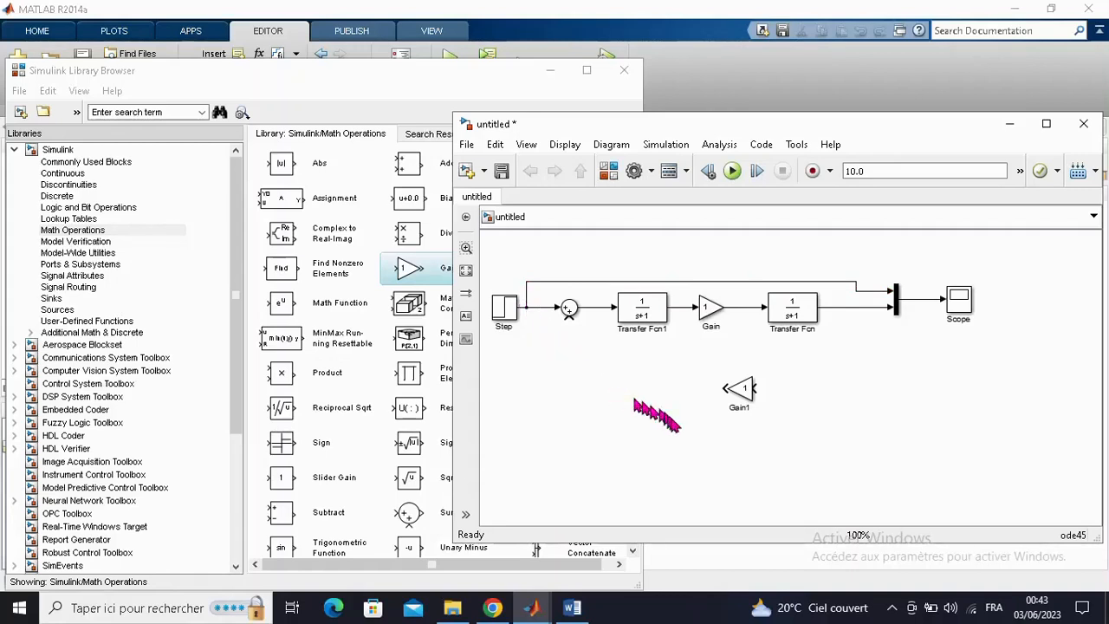
- Close the feedback loop by wiring the Transfer Fcn output line through Gain1 to the lower input of the Sum block
click(741, 402)
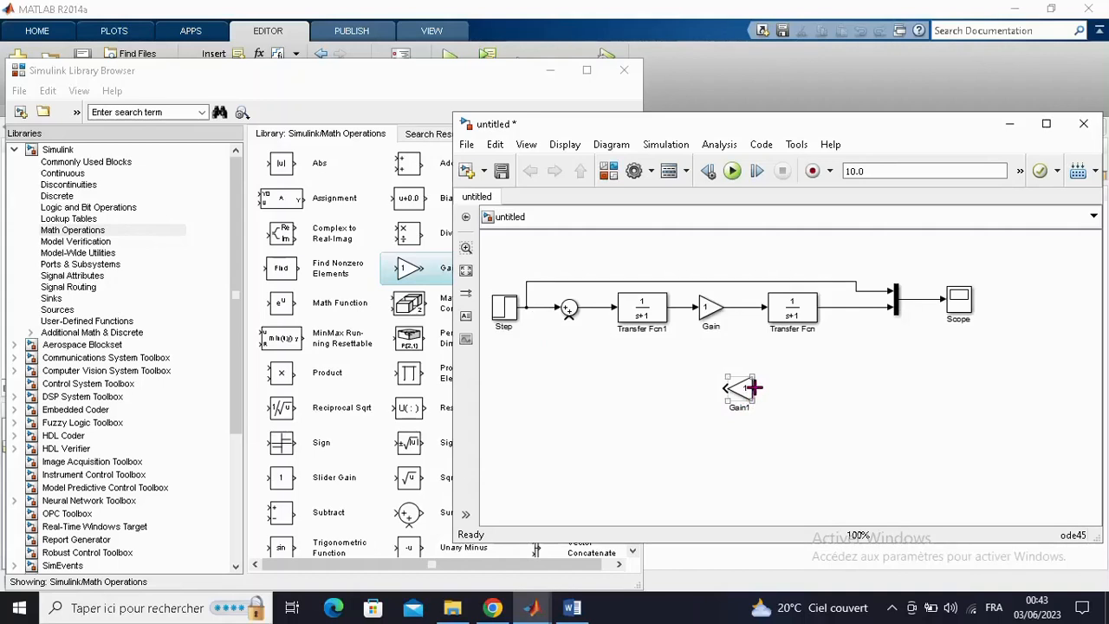
mouse_move(752, 389)
mouse_down()
mouse_move(839, 377)
mouse_move(843, 309)
mouse_up()
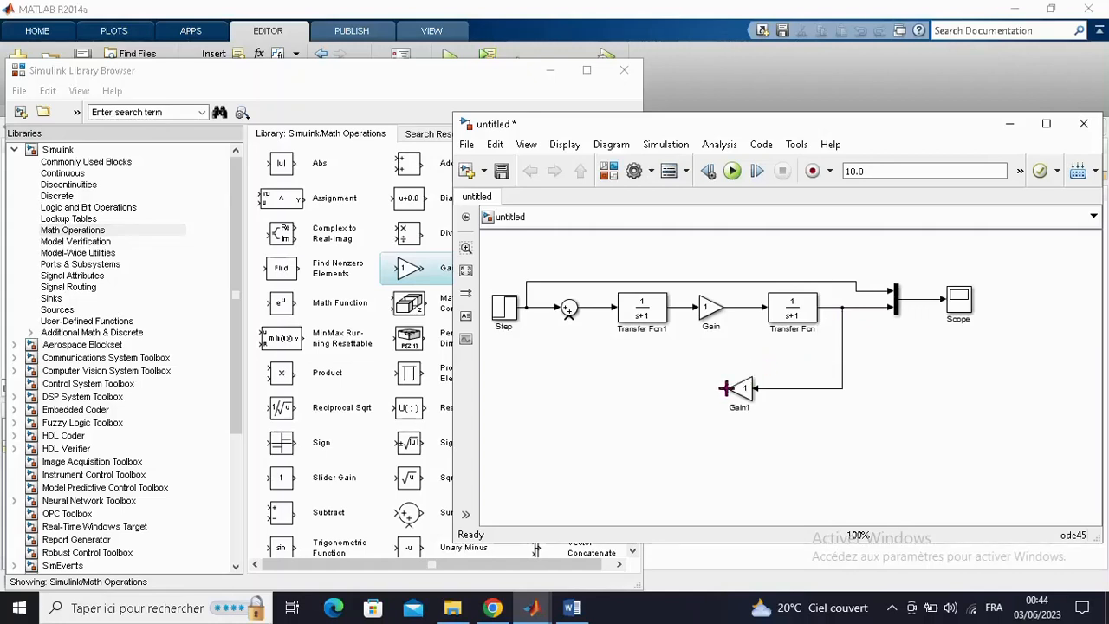
mouse_move(726, 389)
mouse_down()
mouse_move(595, 376)
mouse_move(570, 352)
mouse_move(571, 318)
mouse_up()
- Set the Step block's step time to 0 and its final value to 10
click(507, 314)
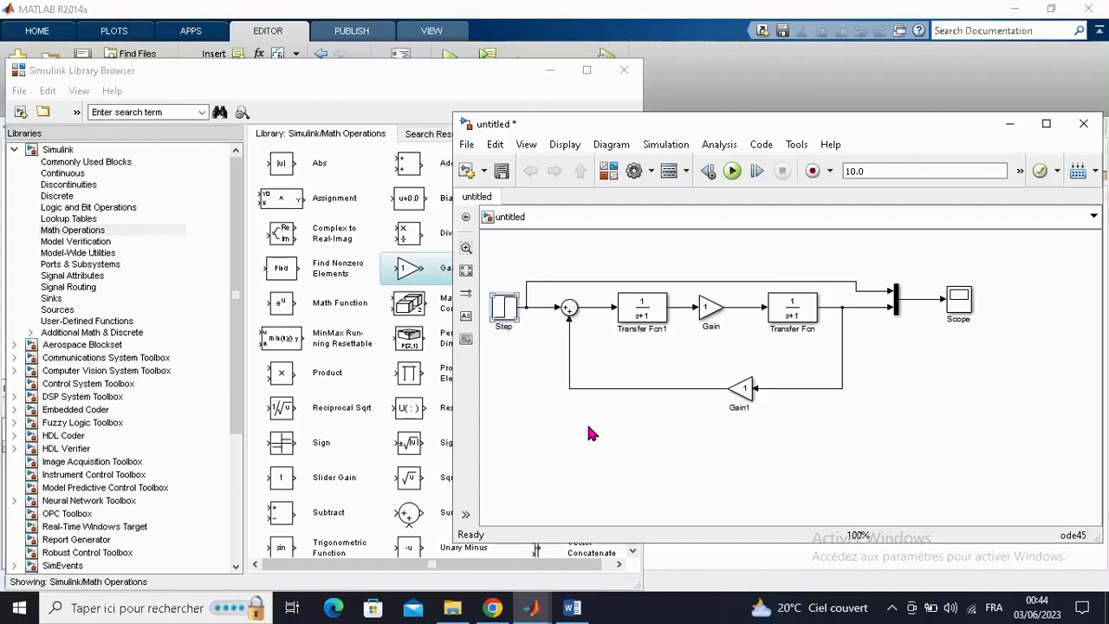
key(Return)
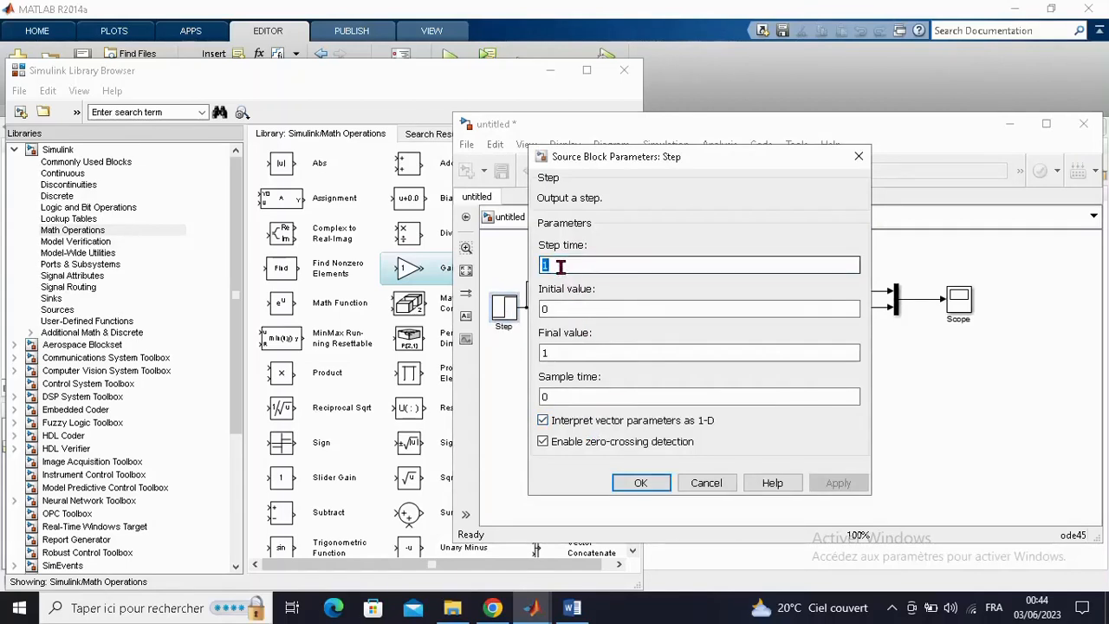
text(0)
click(565, 310)
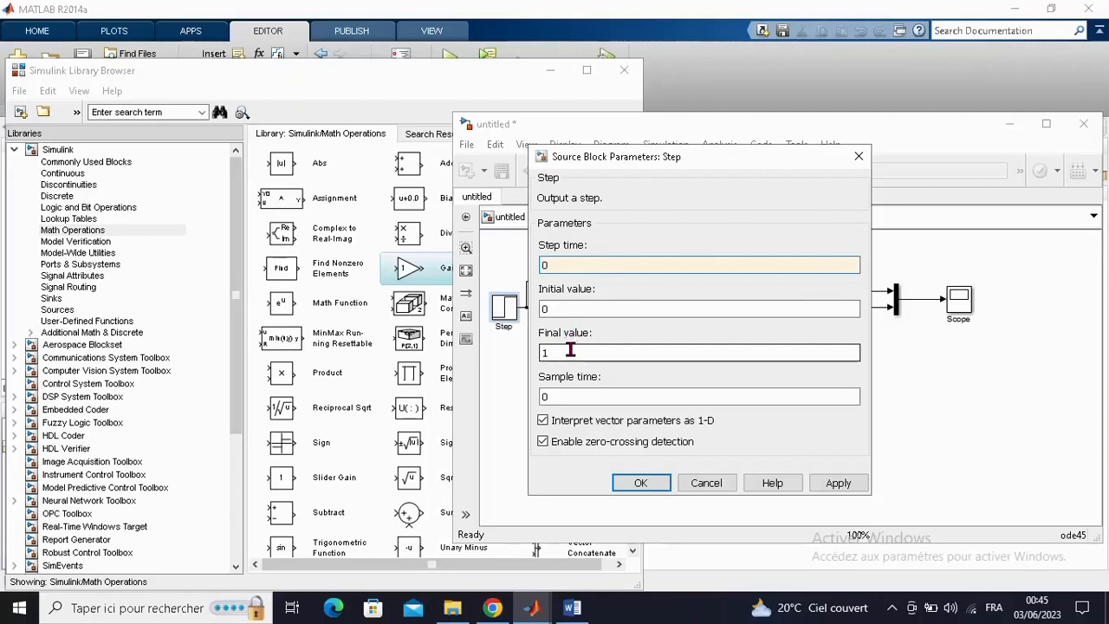
double_click(569, 351)
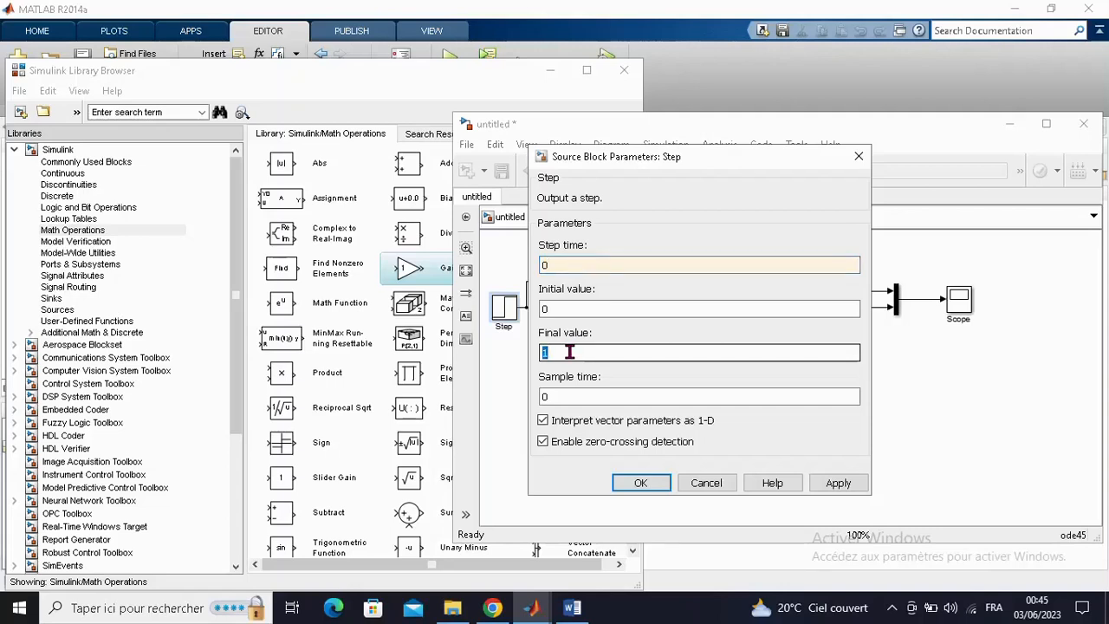
click(570, 351)
text(0)
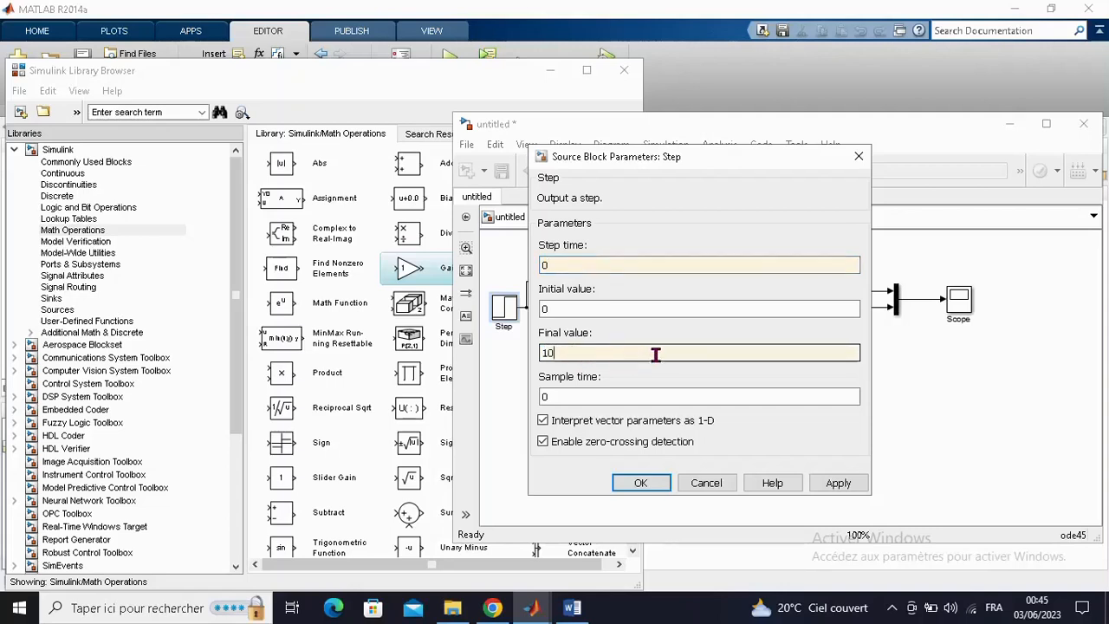
click(632, 485)
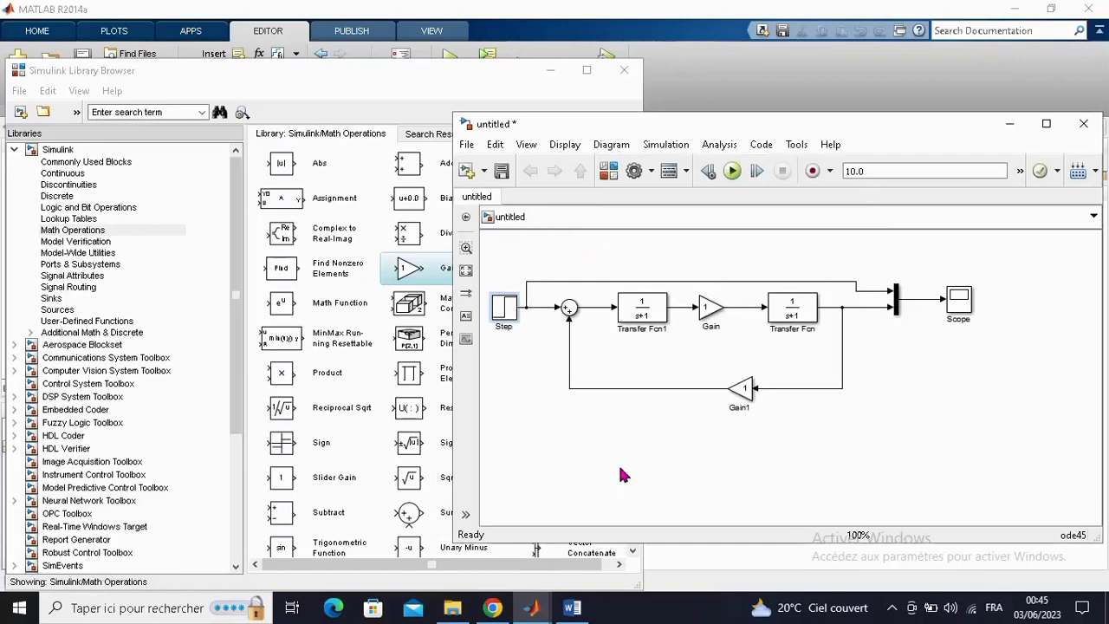
- Check the summing signs in the Word diagram and set the Sum block's list of signs to |+-
click(573, 608)
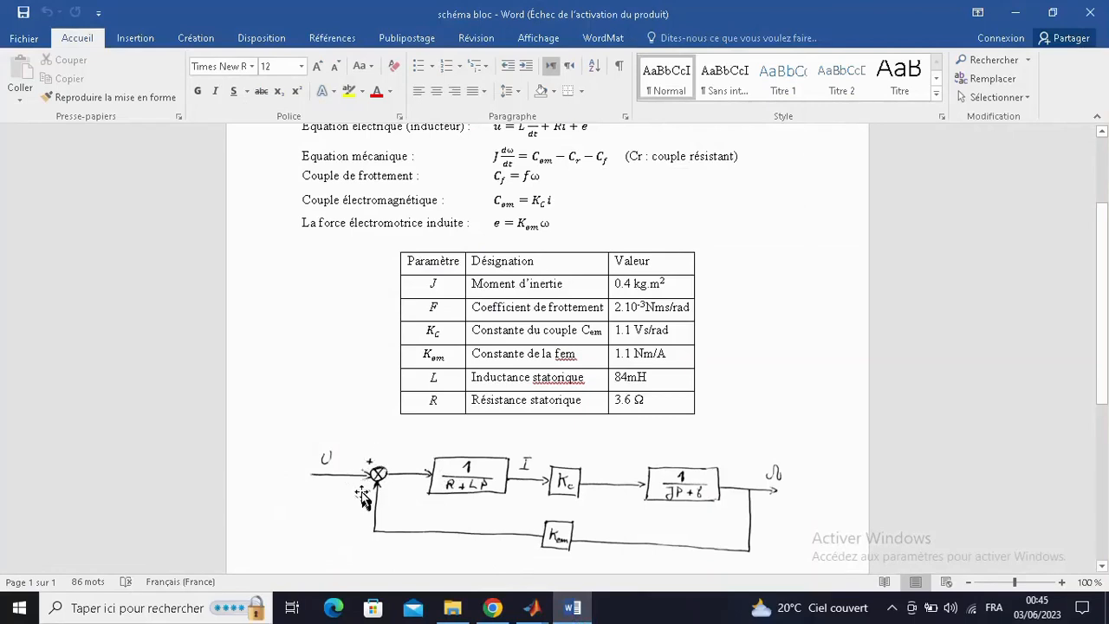
click(572, 608)
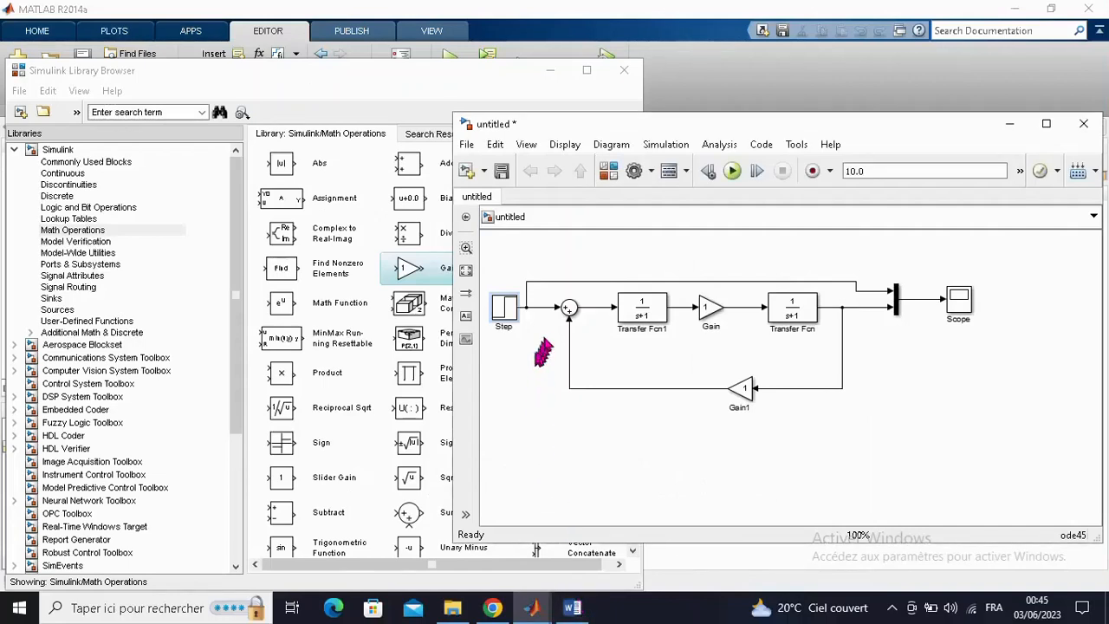
click(570, 310)
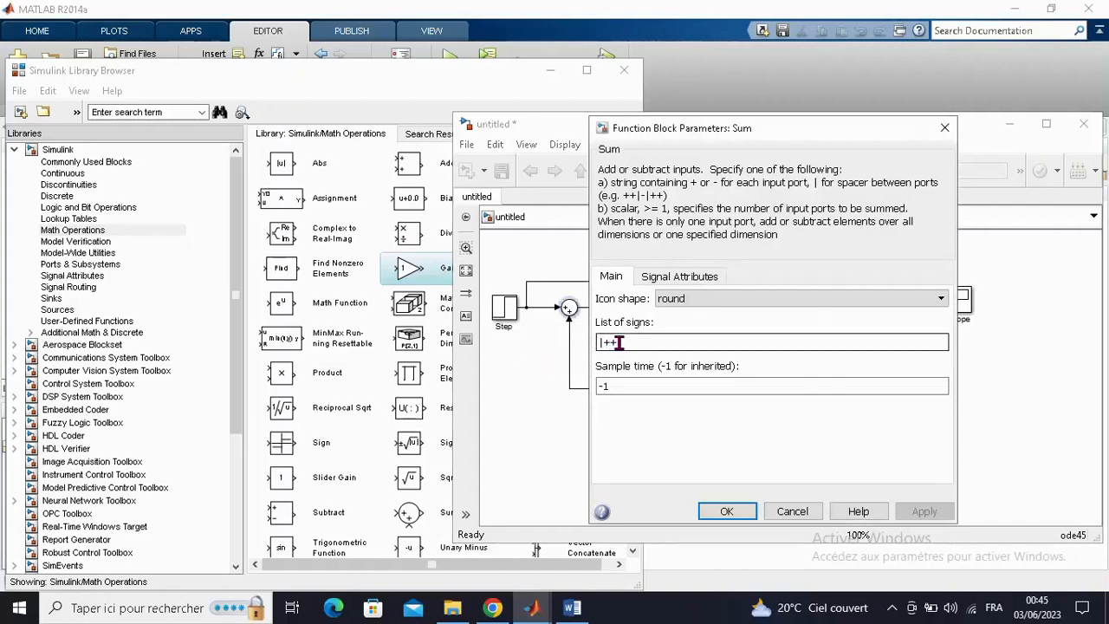
double_click(618, 343)
click(618, 343)
key(BackSpace)
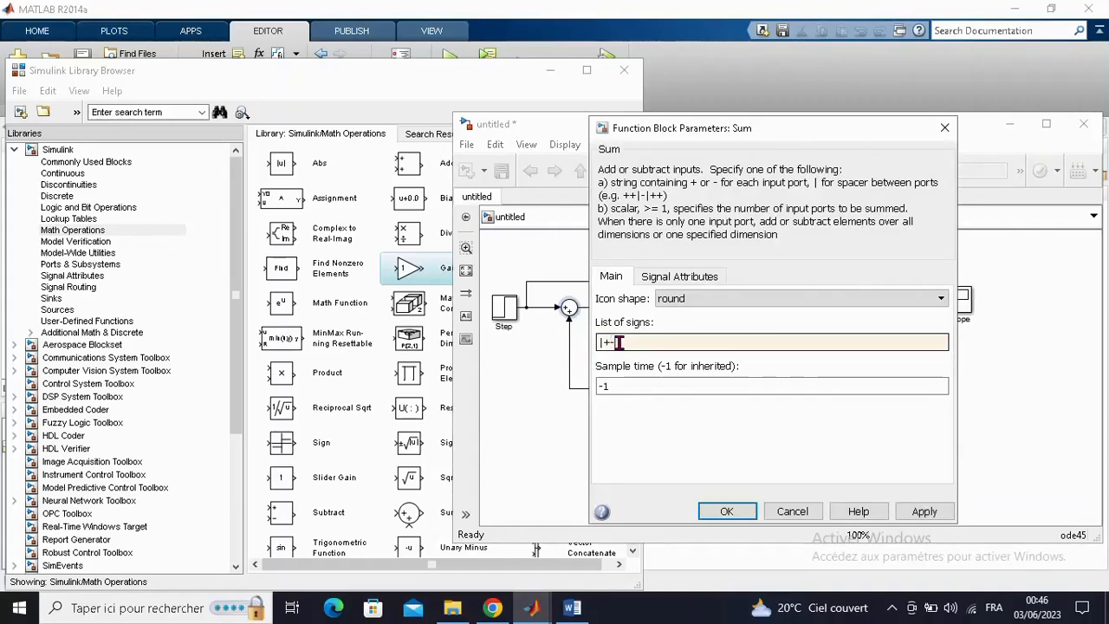
double_click(618, 344)
key(Return)
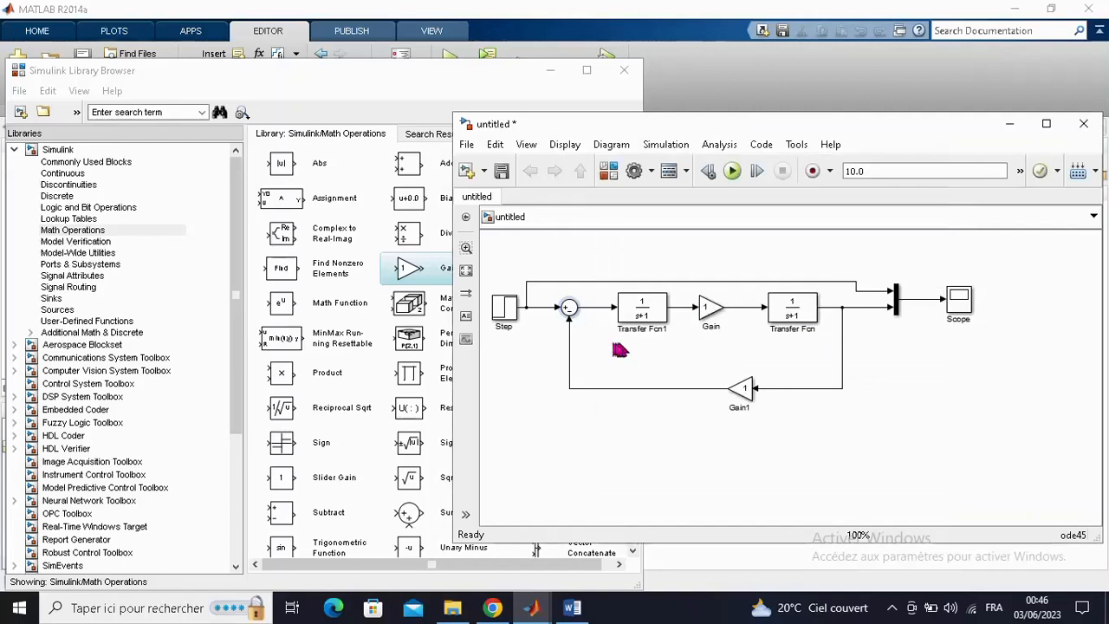
click(568, 312)
- Open the Transfer Fcn1 block's parameters and consult the Word diagram and parameter table for its coefficients
click(578, 609)
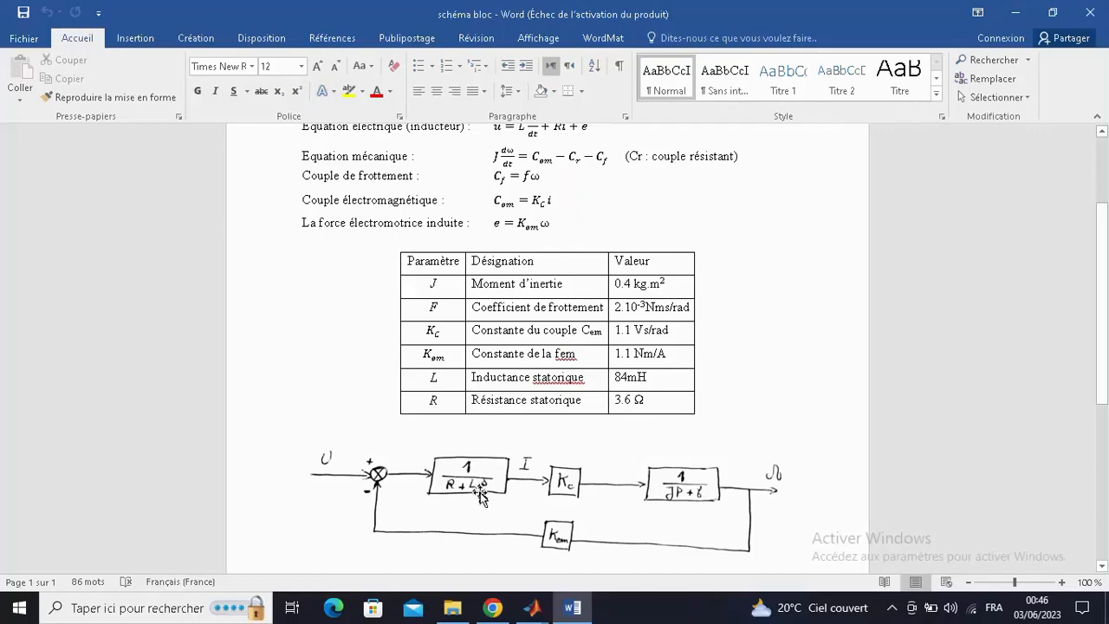
click(568, 606)
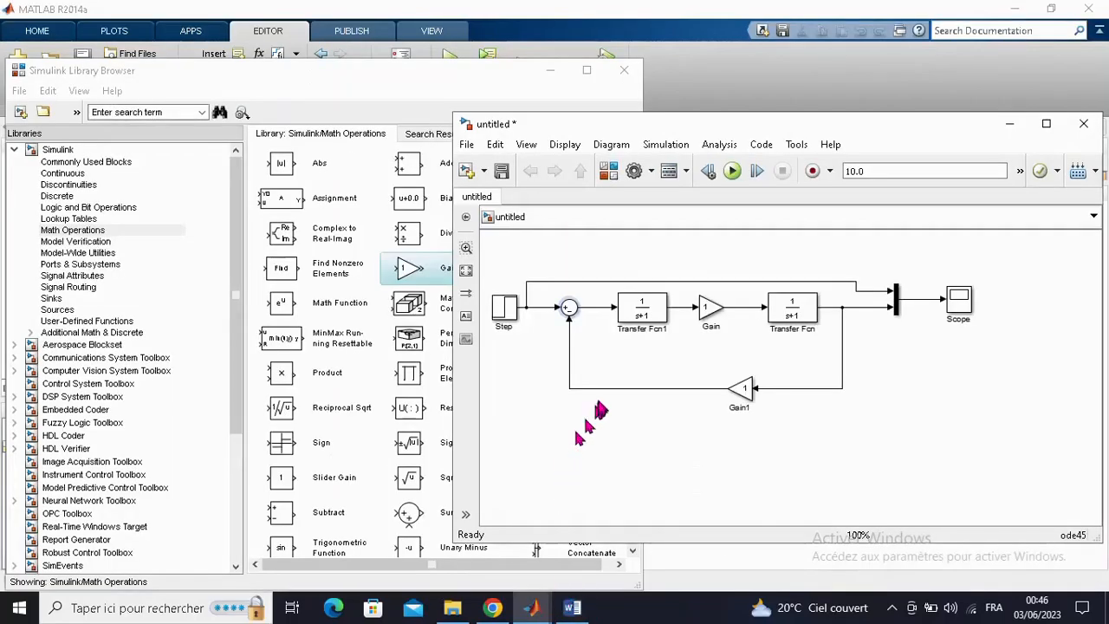
click(643, 319)
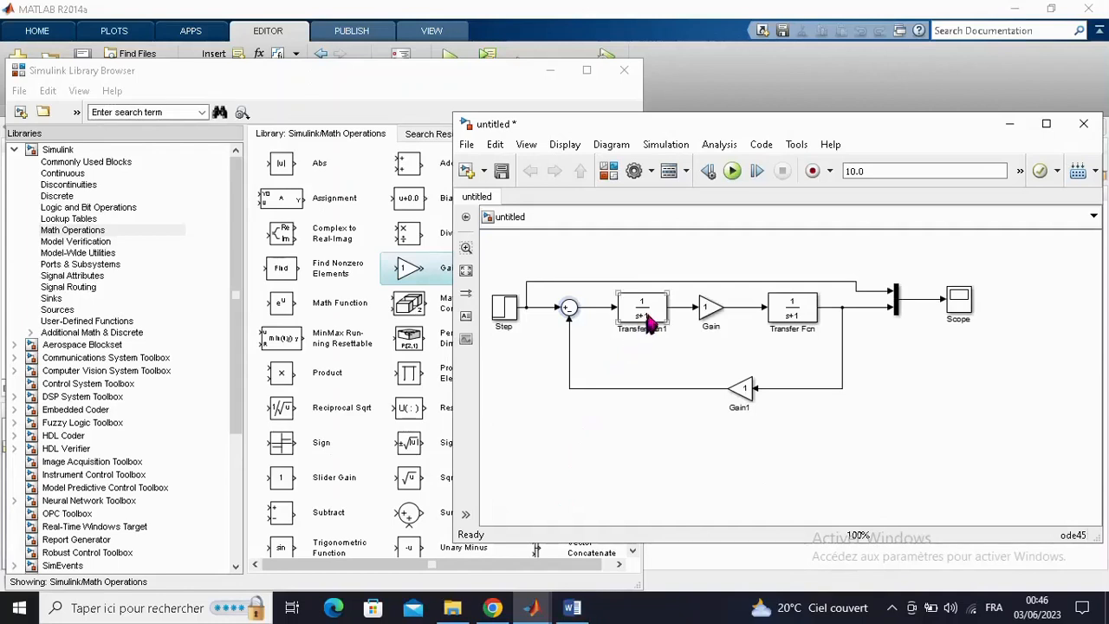
double_click(650, 319)
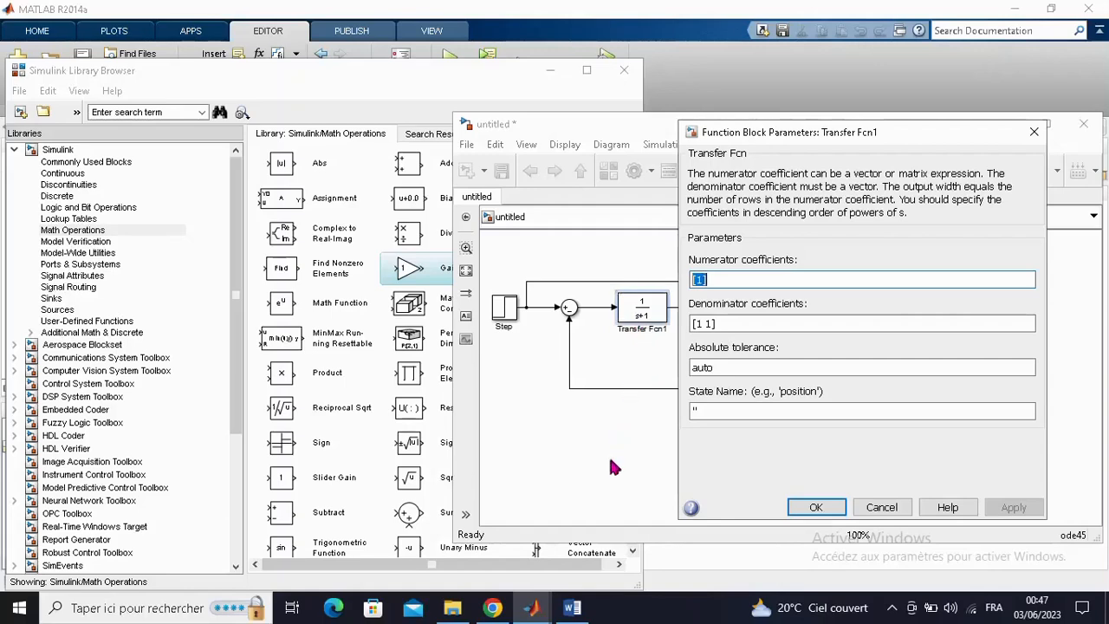
click(579, 607)
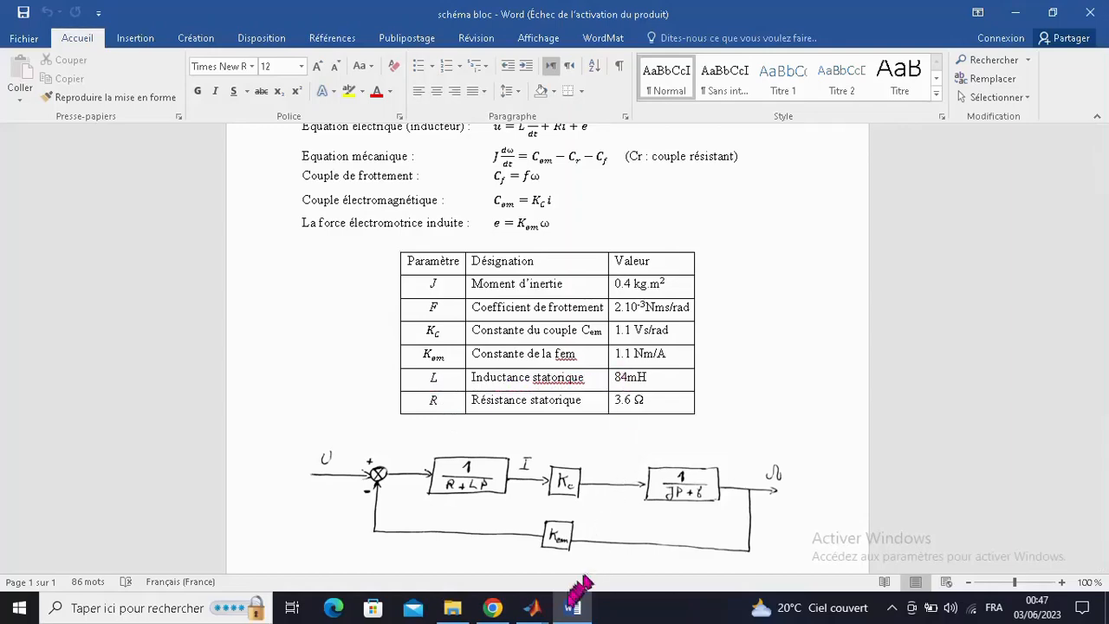
click(535, 608)
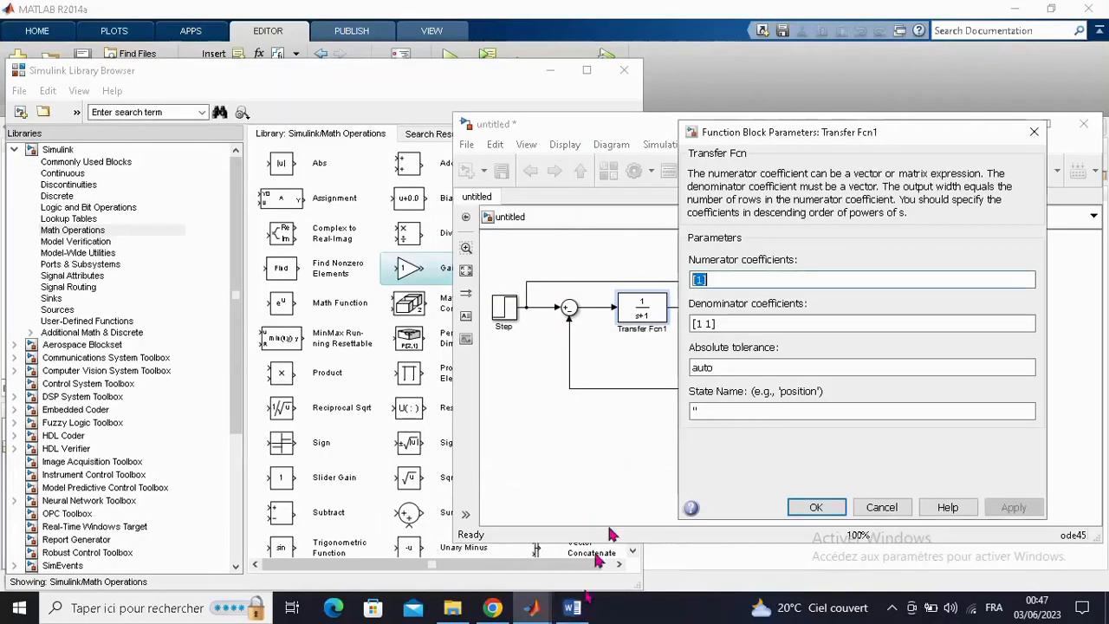
- Set the first denominator coefficient of Transfer Fcn1 to 0.84
click(701, 323)
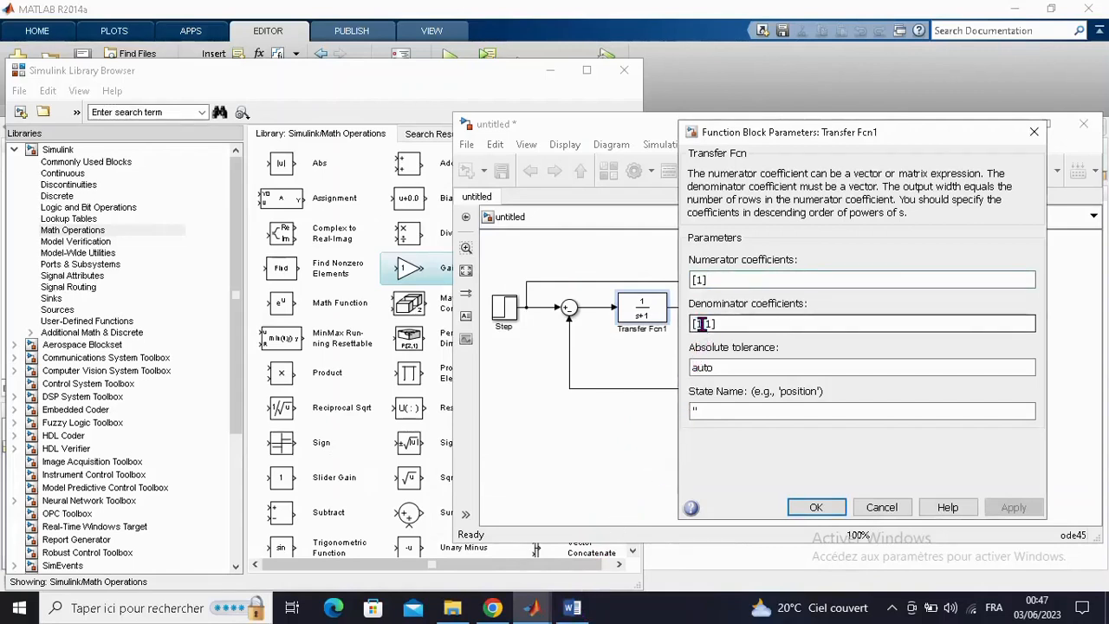
key(BackSpace)
text(3)
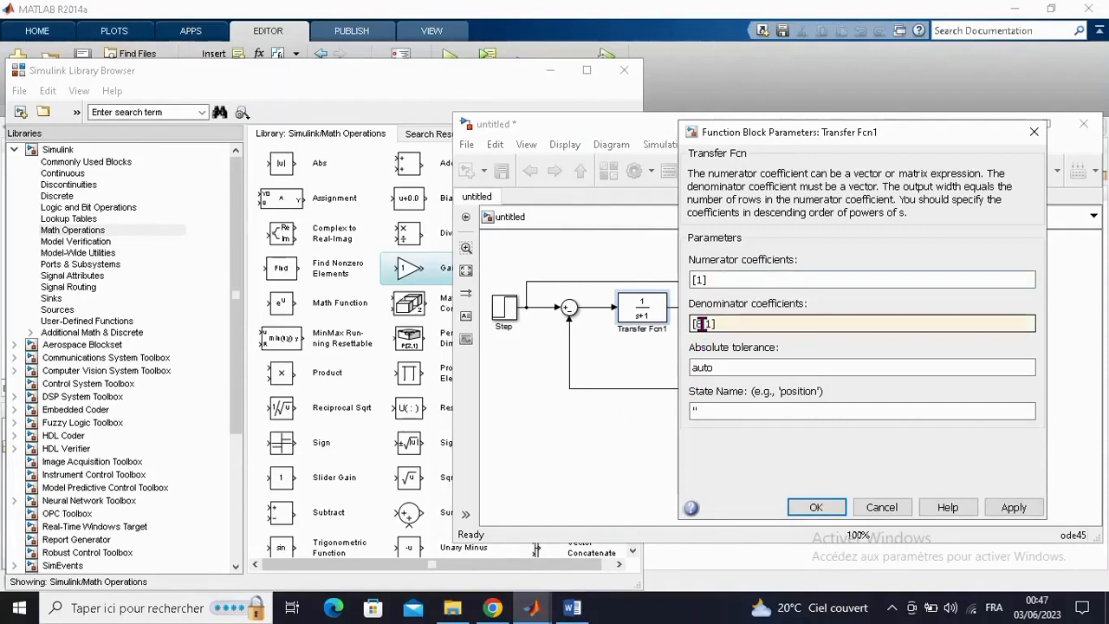
text(0)
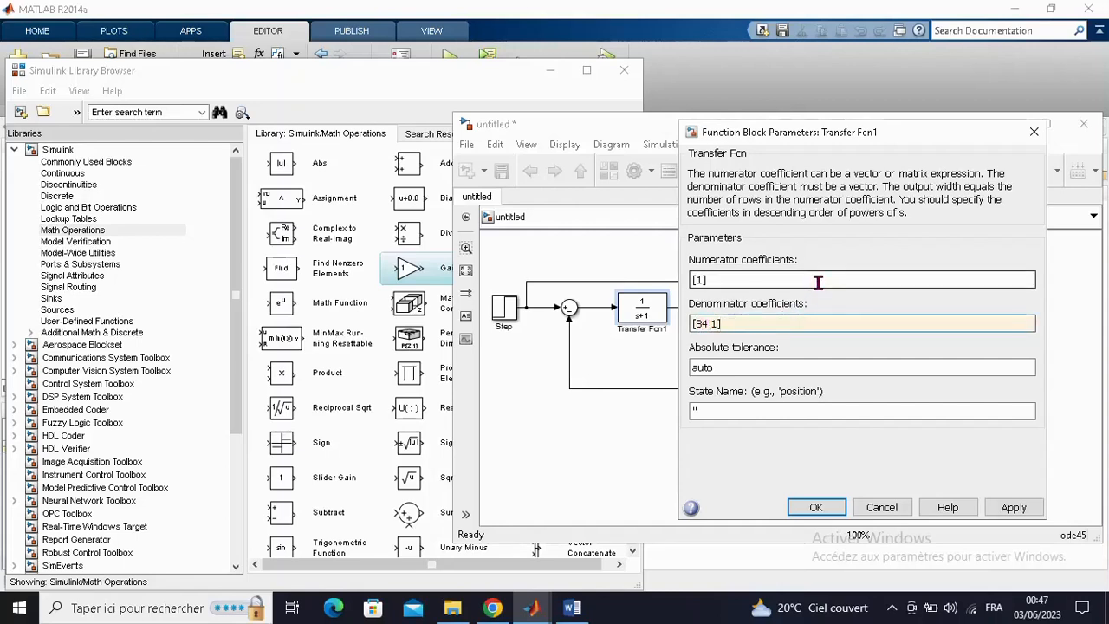
text(0.)
text(0)
key(BackSpace)
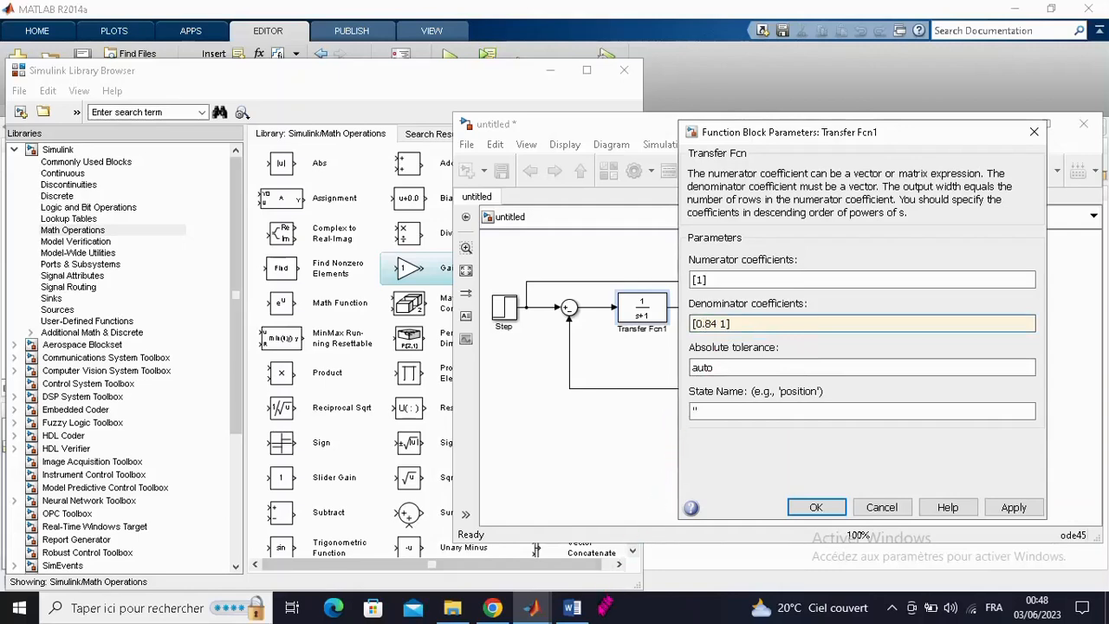
- Look up the stator resistance in the Word table and set the second denominator coefficient of Transfer Fcn1 to 3.6
click(576, 609)
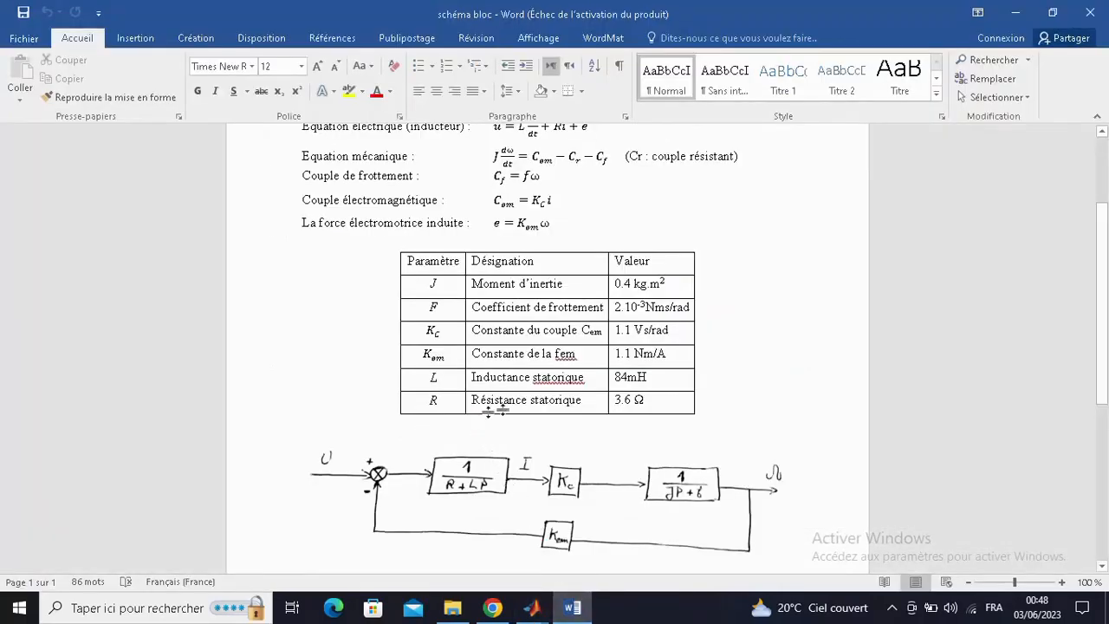
click(573, 609)
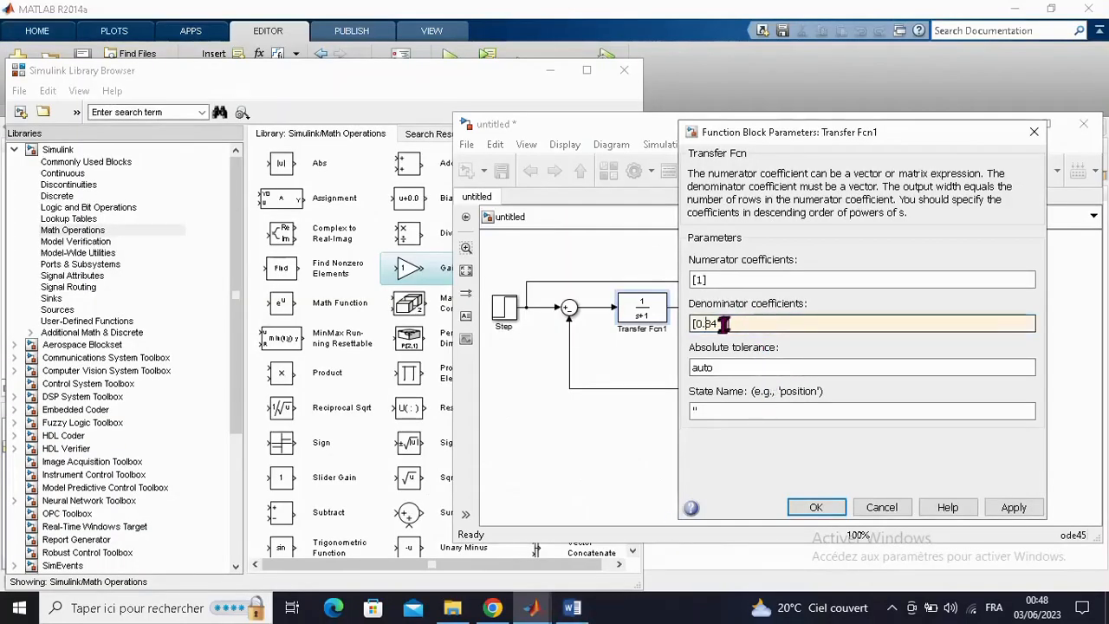
triple_click(726, 324)
click(726, 324)
key(BackSpace)
text(3.6)
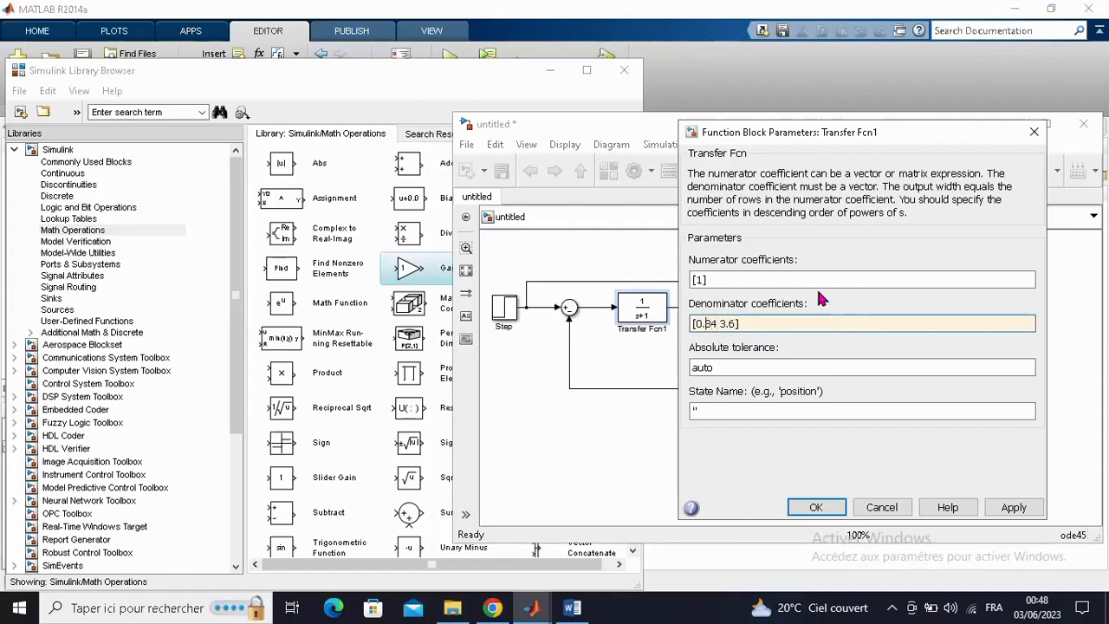
- Correct the first denominator coefficient of Transfer Fcn1 to 0.084 and accept the block's parameters
key(BackSpace)
key(BackSpace)
text(0.0)
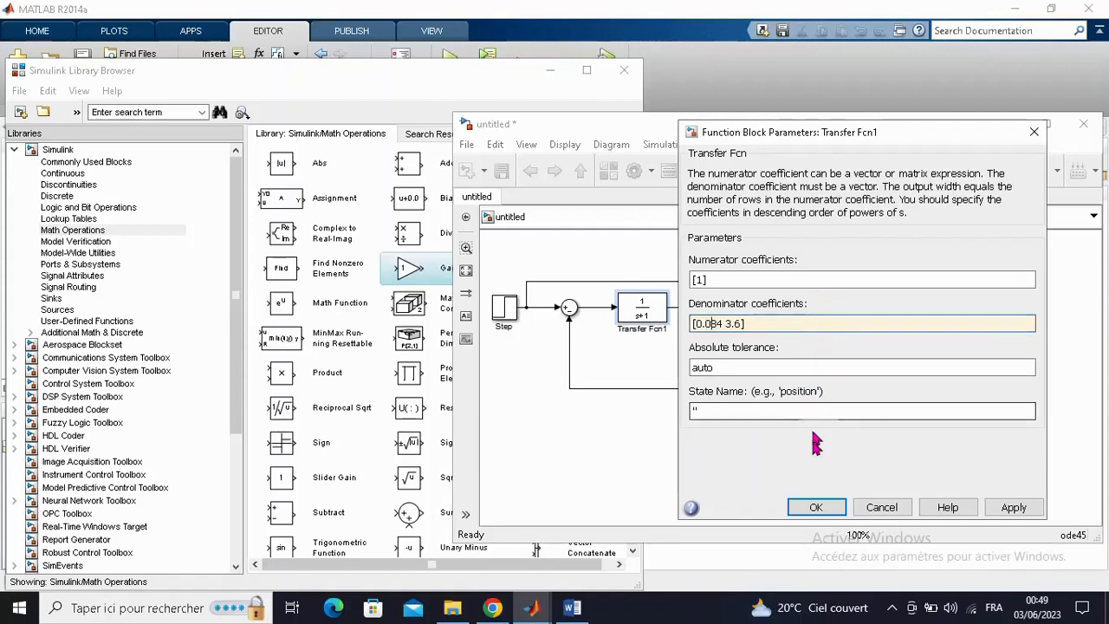
click(817, 508)
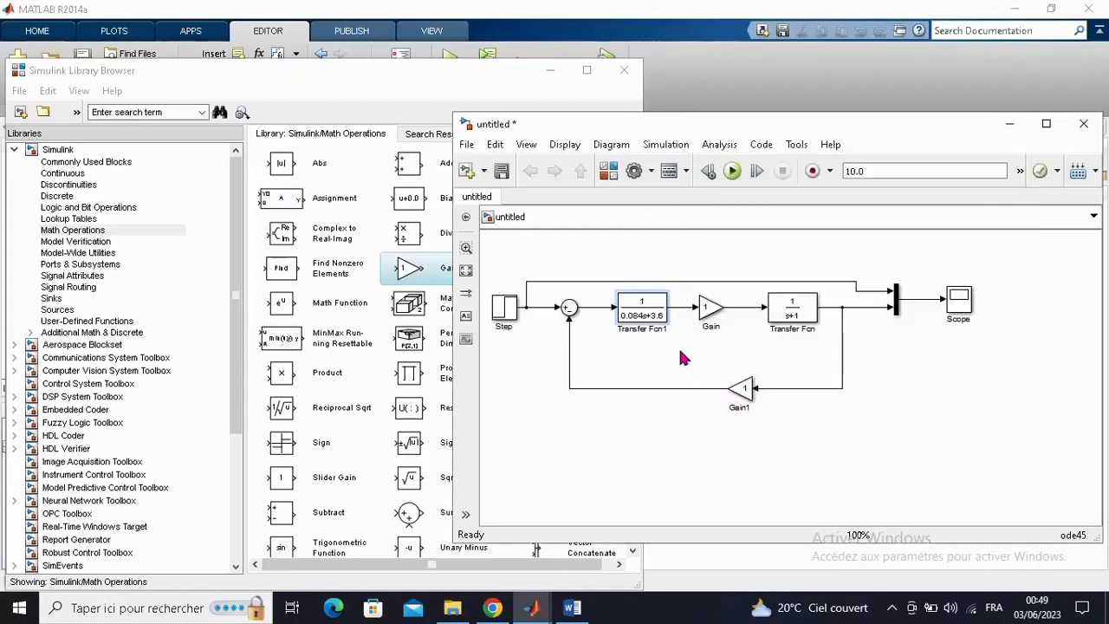
- Look up the torque constant Kc in the Word table and set the forward-path Gain block to 1.1
click(714, 316)
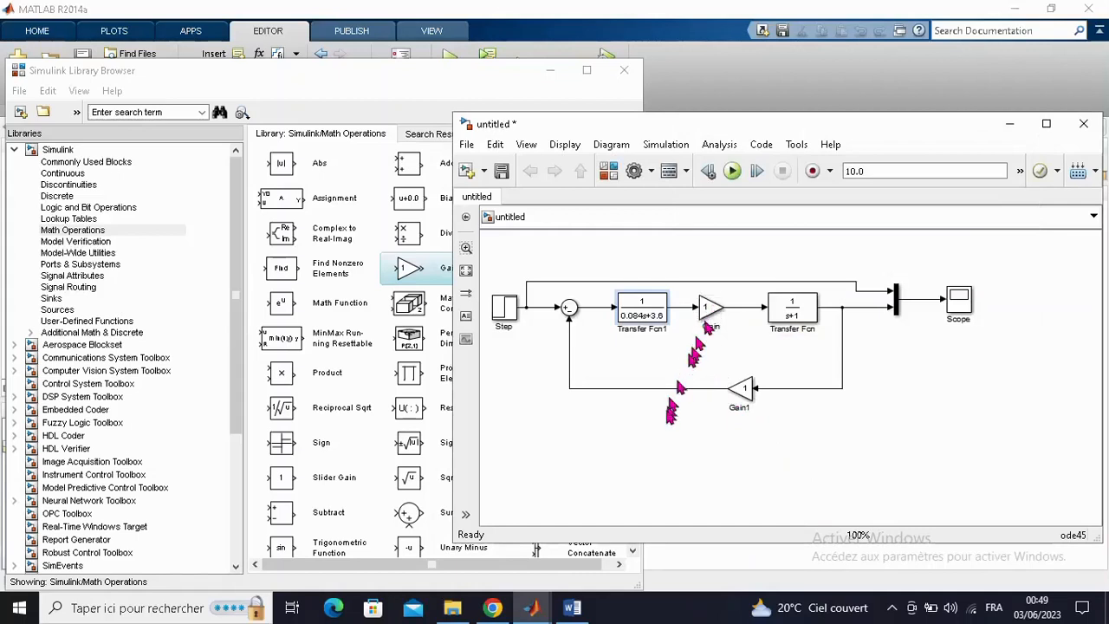
click(583, 612)
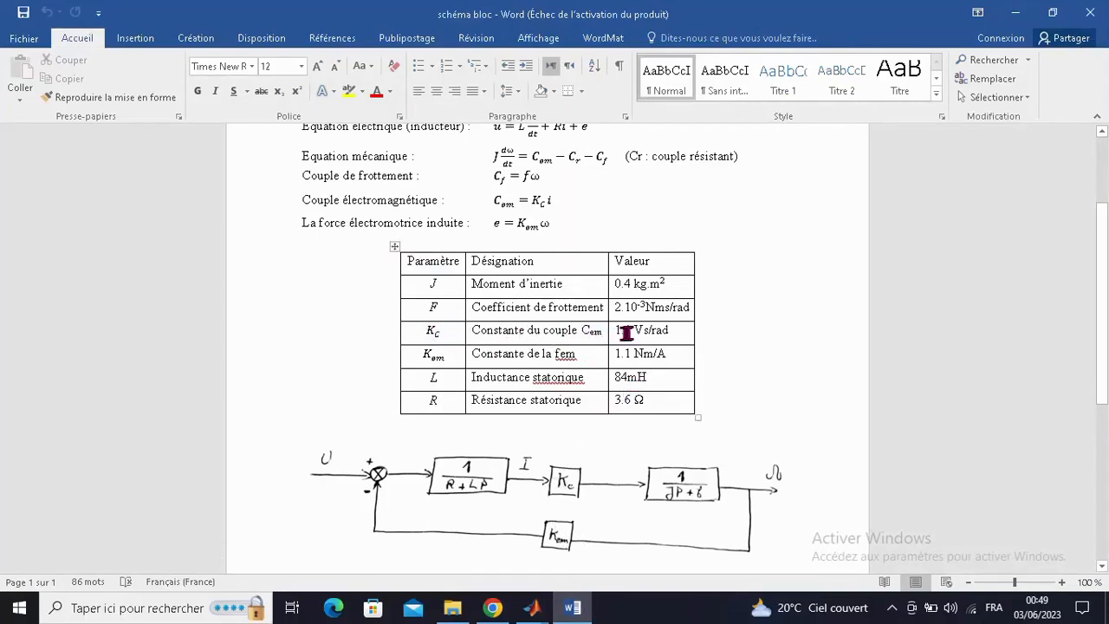
click(579, 605)
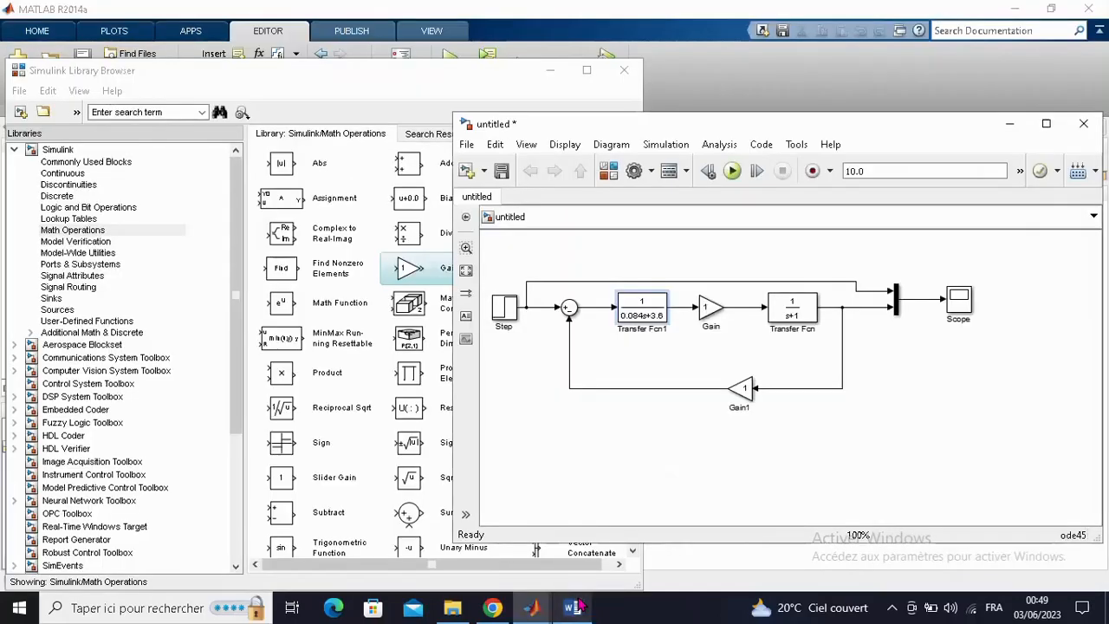
double_click(710, 314)
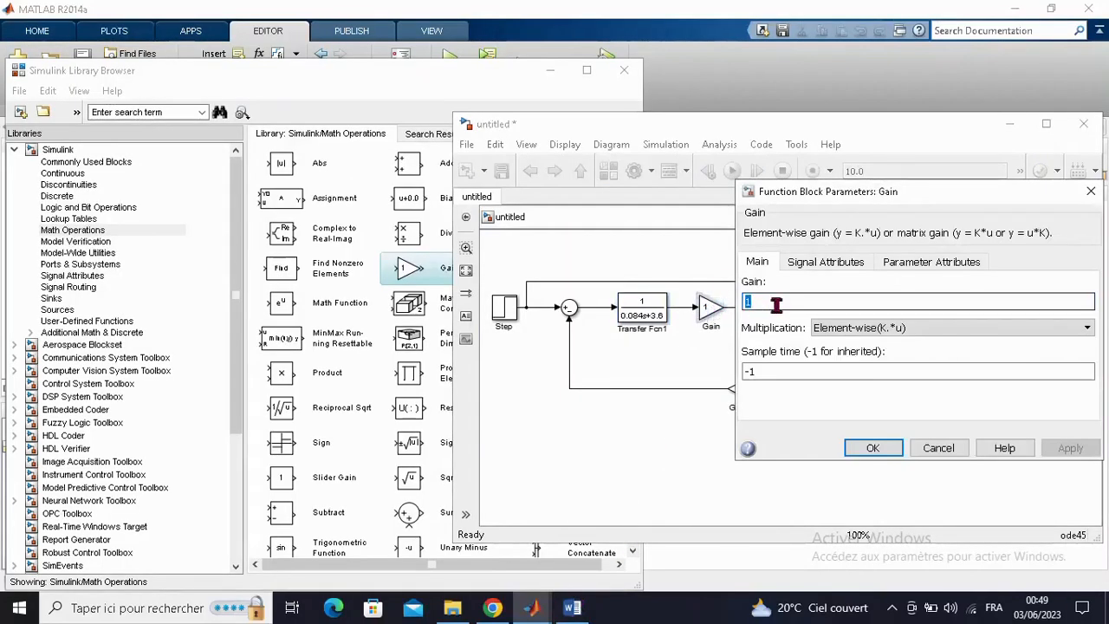
text(1.1)
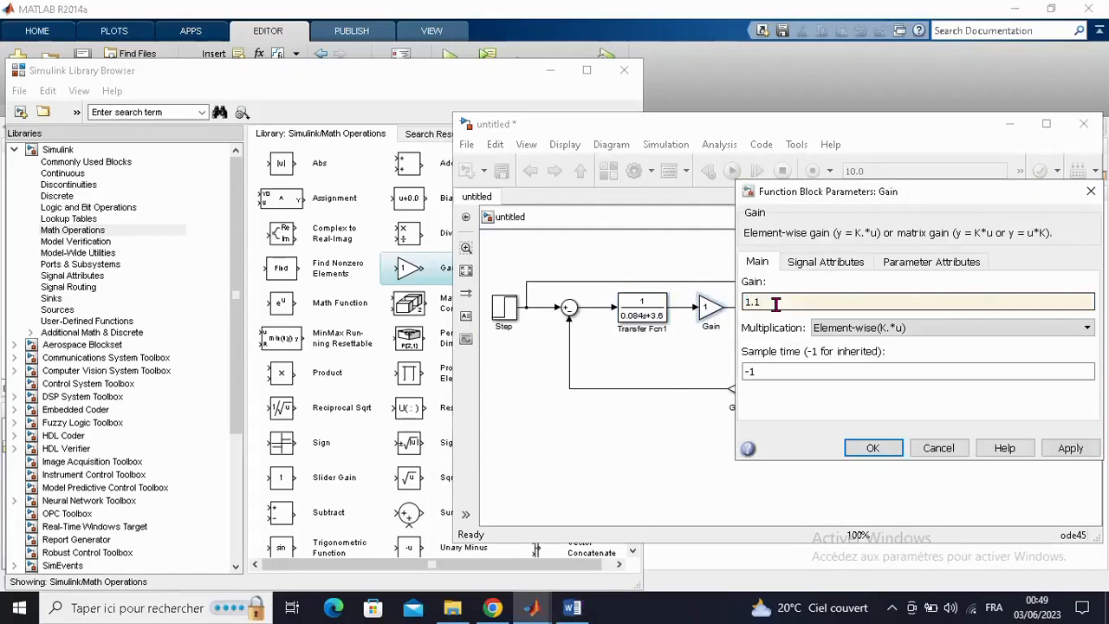
key(Return)
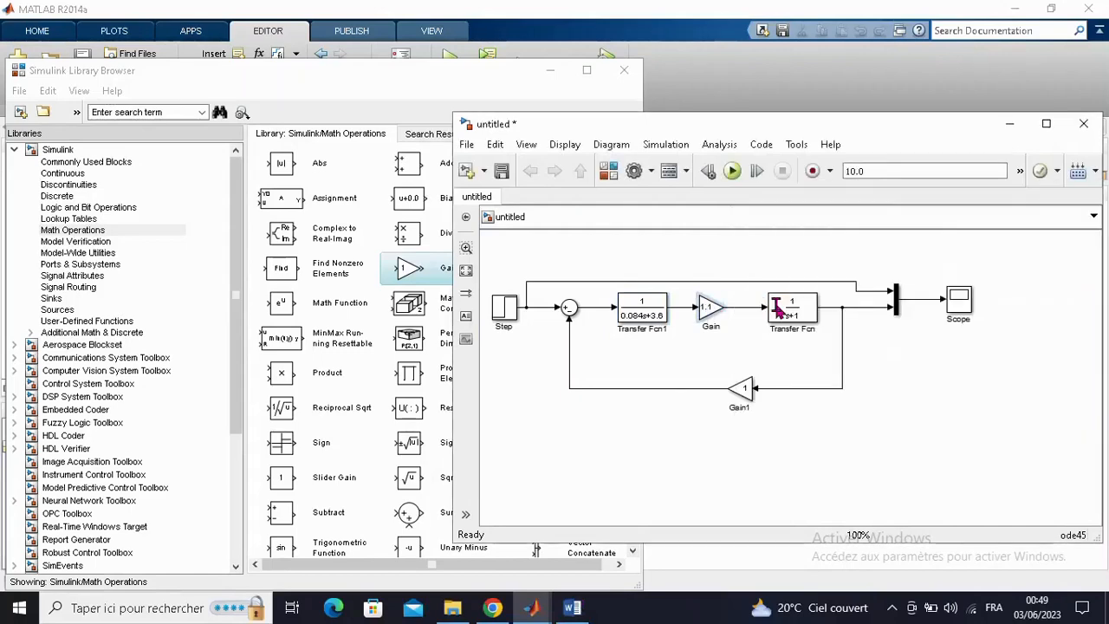
- Set the gain of the feedback block Gain1 to 1.1
double_click(741, 388)
click(579, 385)
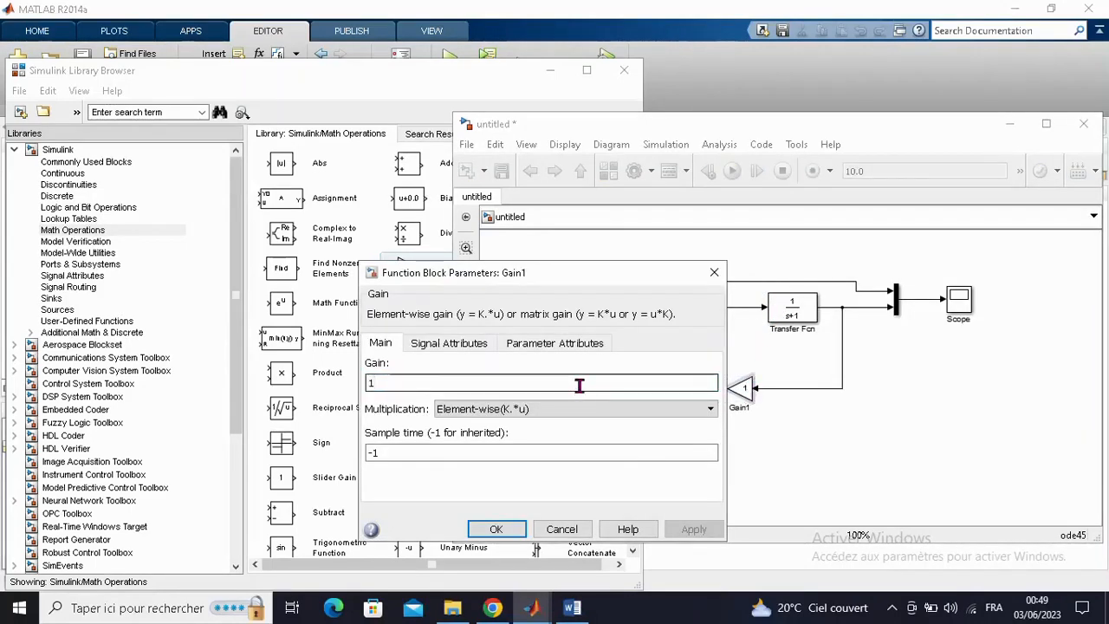
text(.1)
key(Return)
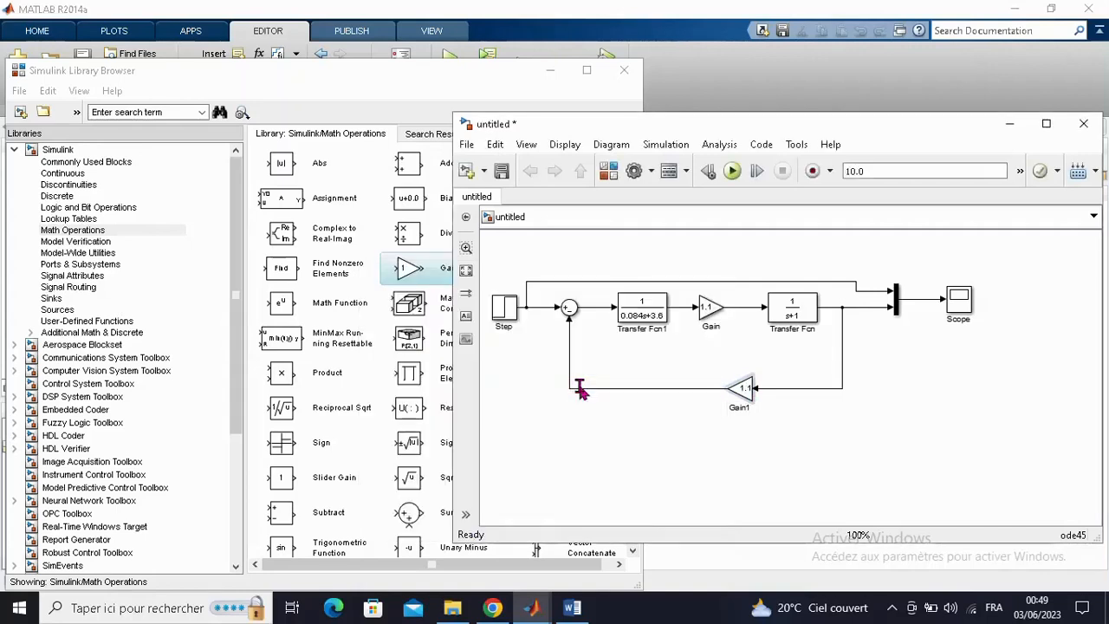
- Consult the Word table for the mechanical parameters and set the first denominator coefficient of Transfer Fcn to 0.4
click(786, 327)
click(572, 609)
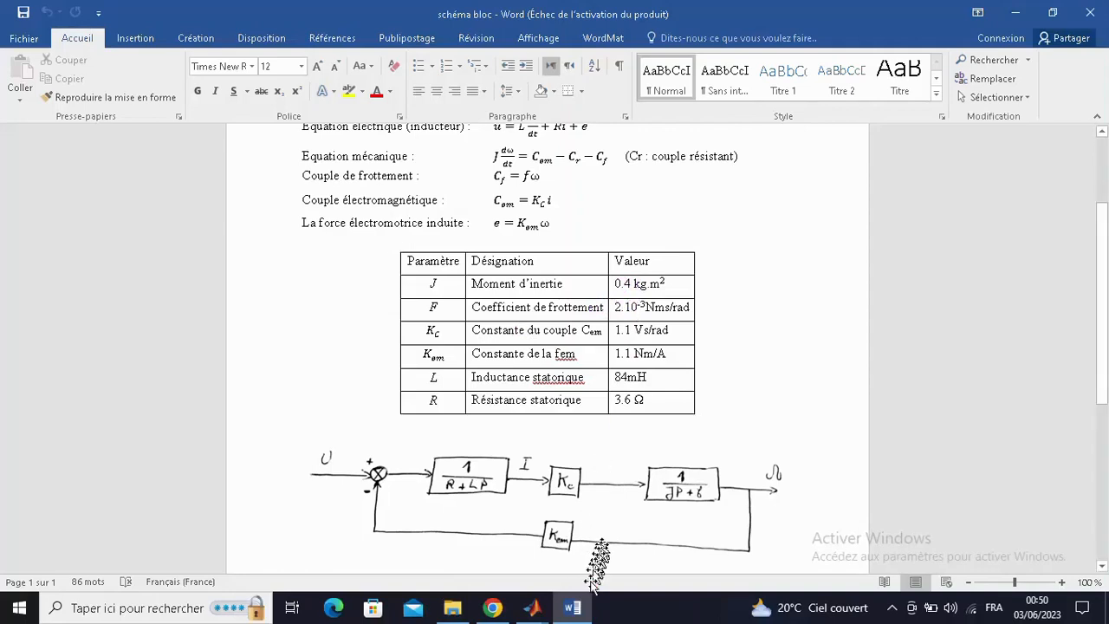
mouse_move(583, 613)
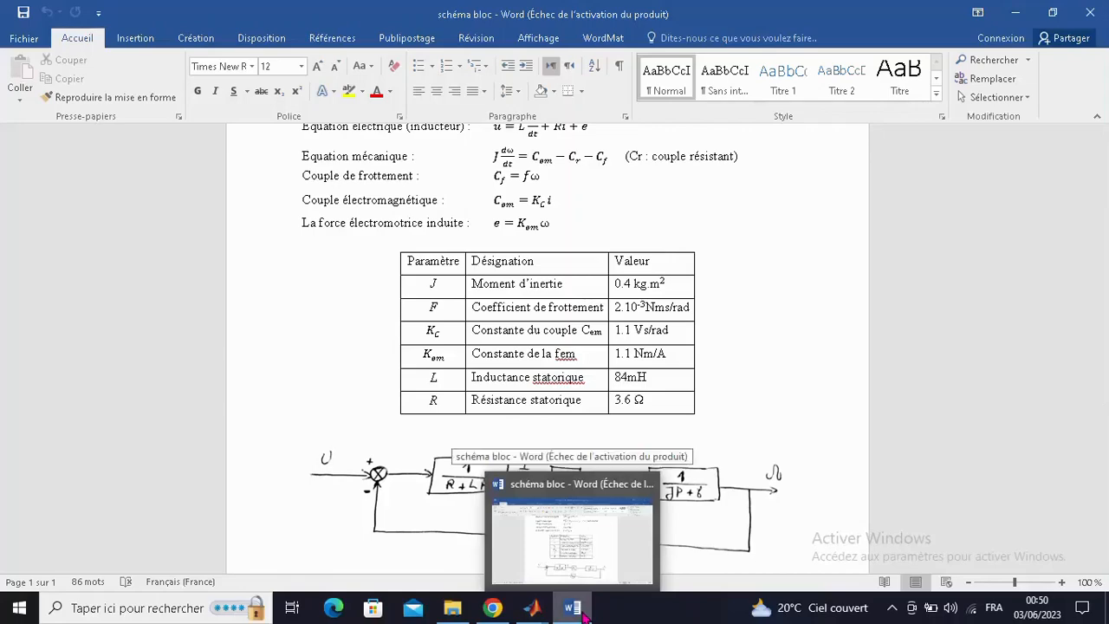
click(583, 613)
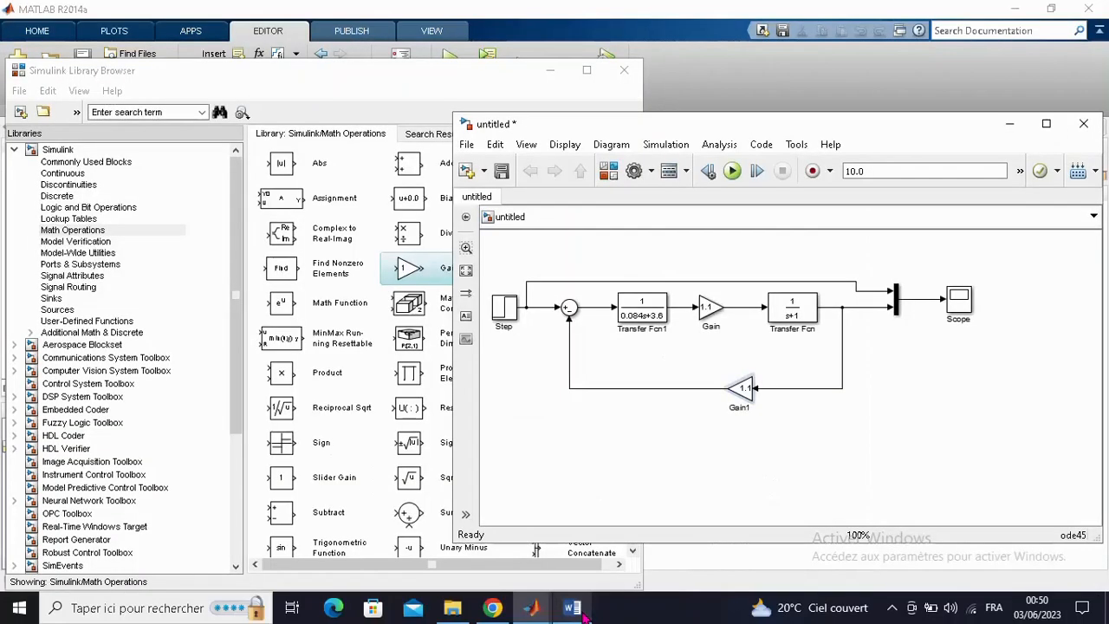
double_click(797, 308)
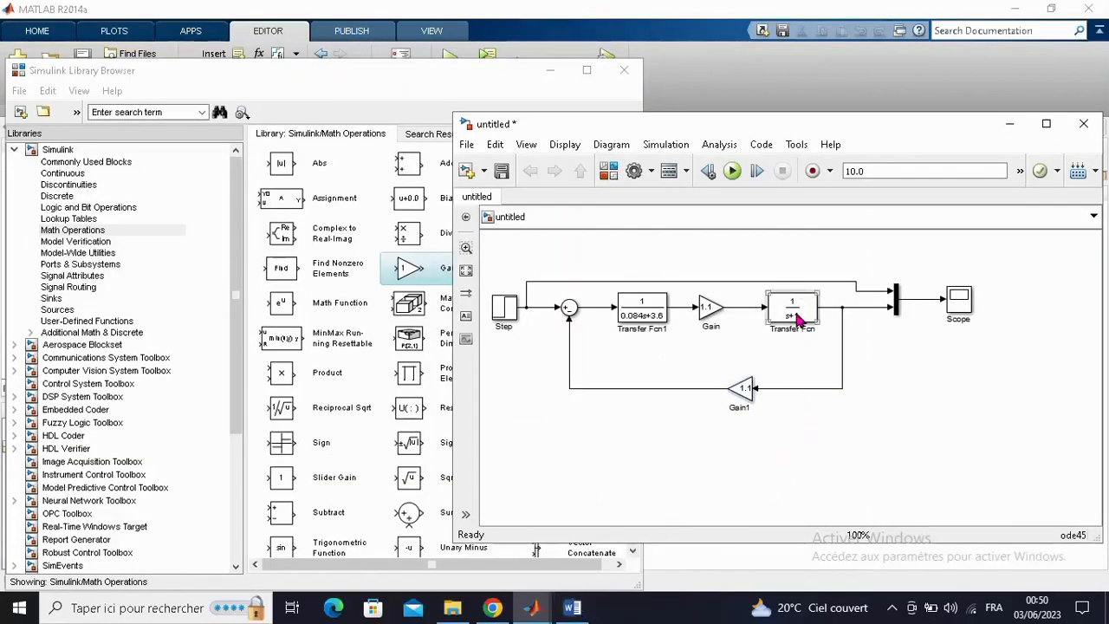
click(422, 323)
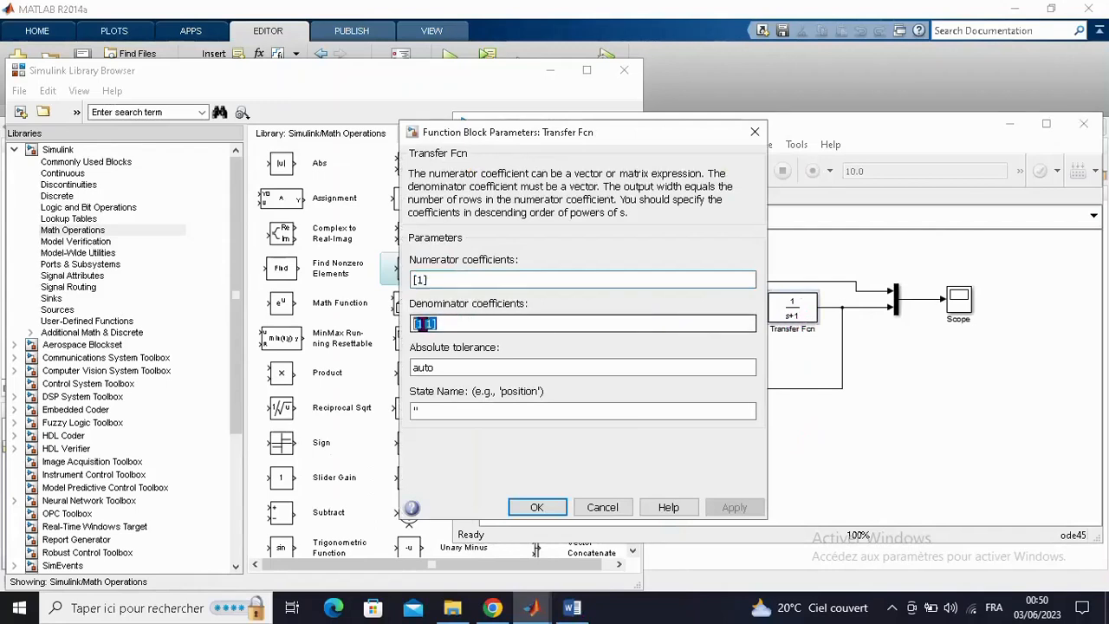
key(BackSpace)
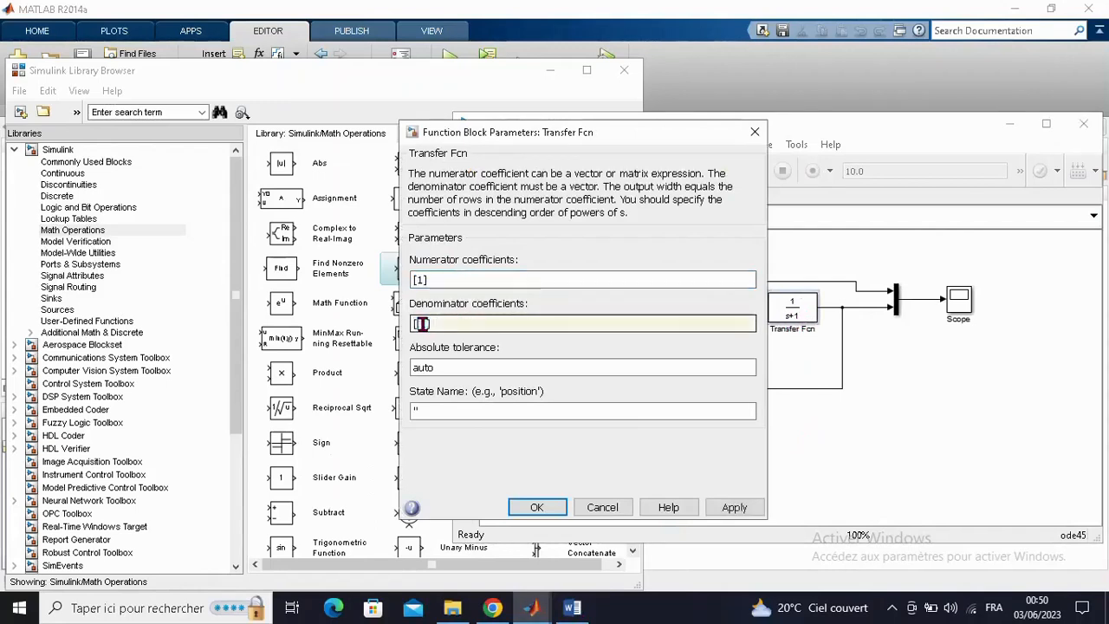
text(0.4)
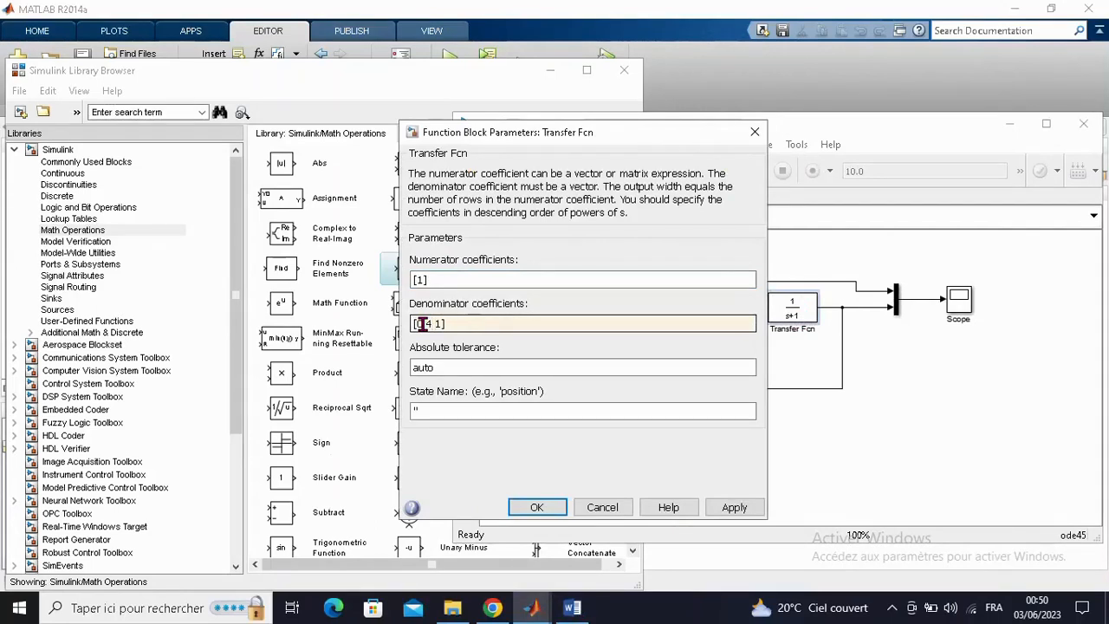
- Set the second denominator coefficient of Transfer Fcn to 0.002 and accept the block's parameters
key(BackSpace)
text(2)
key(Left)
text(000)
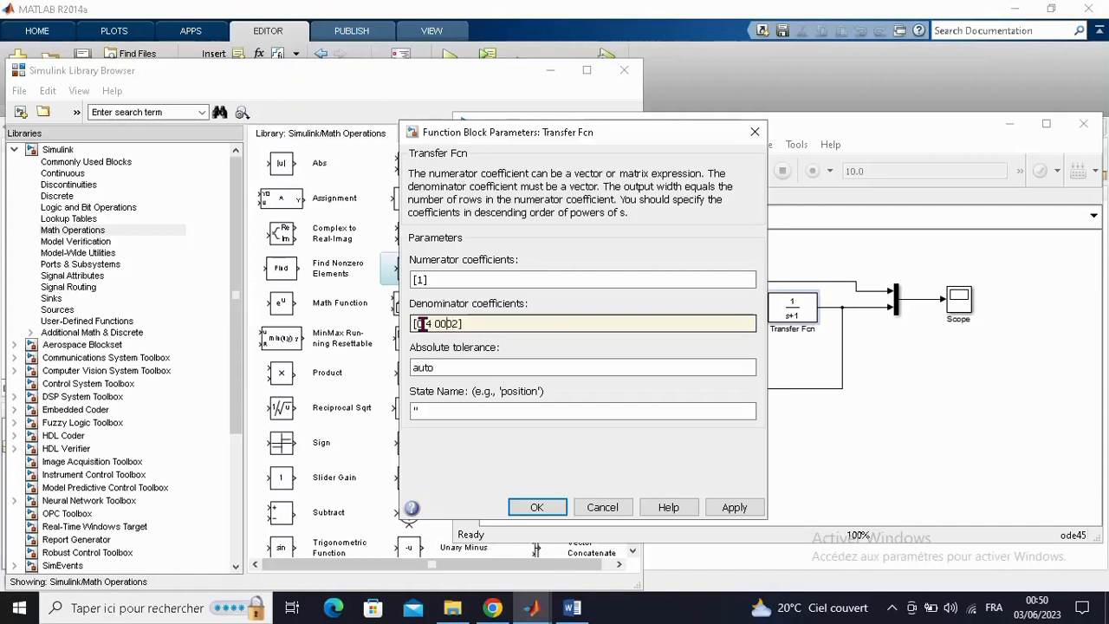
key(Left)
text(.)
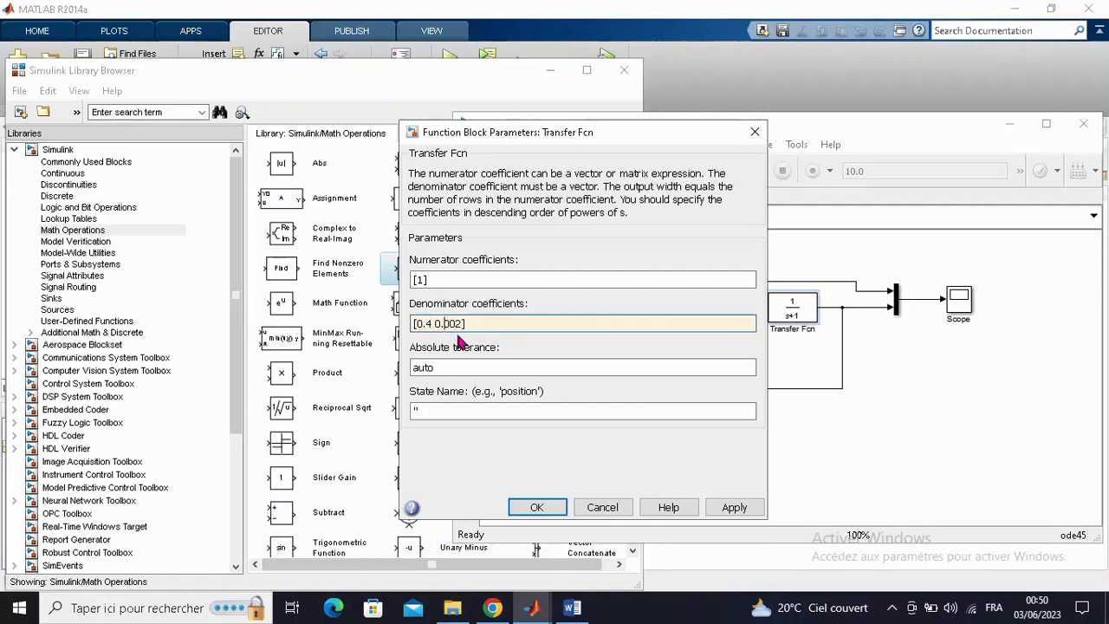
click(537, 508)
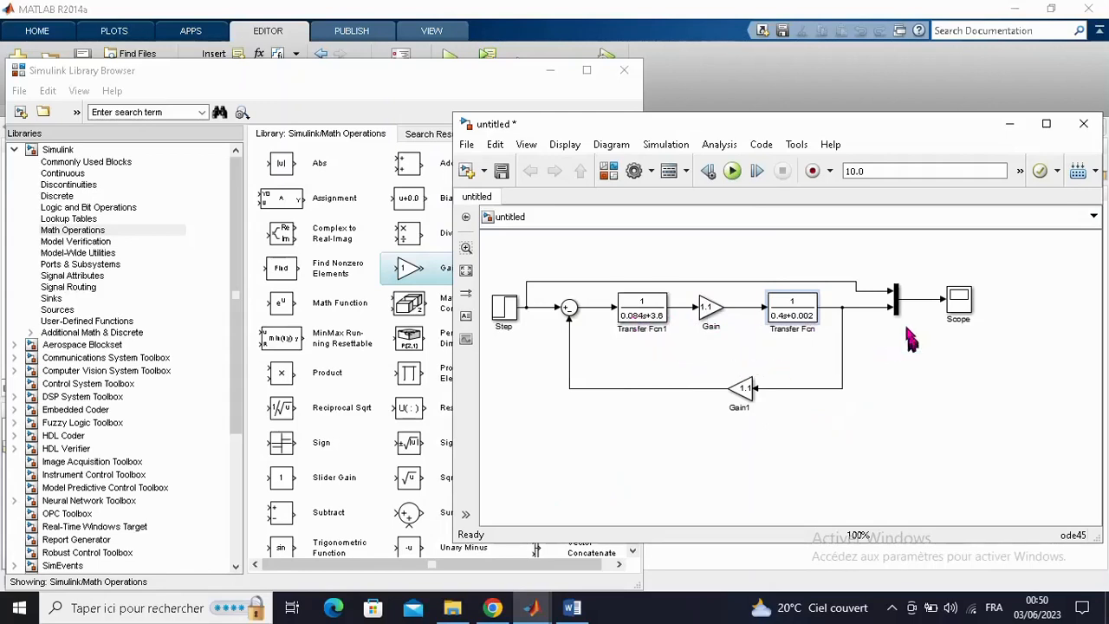
- Check the Mux block's number of inputs and display option, and accept its parameters as they are
click(897, 302)
double_click(897, 301)
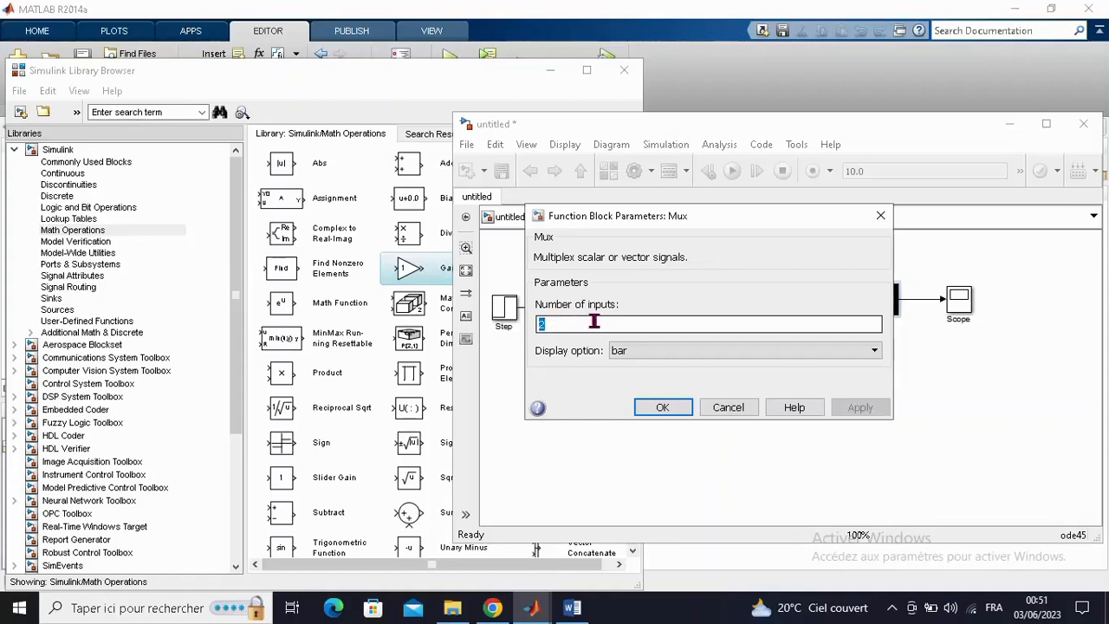
click(665, 404)
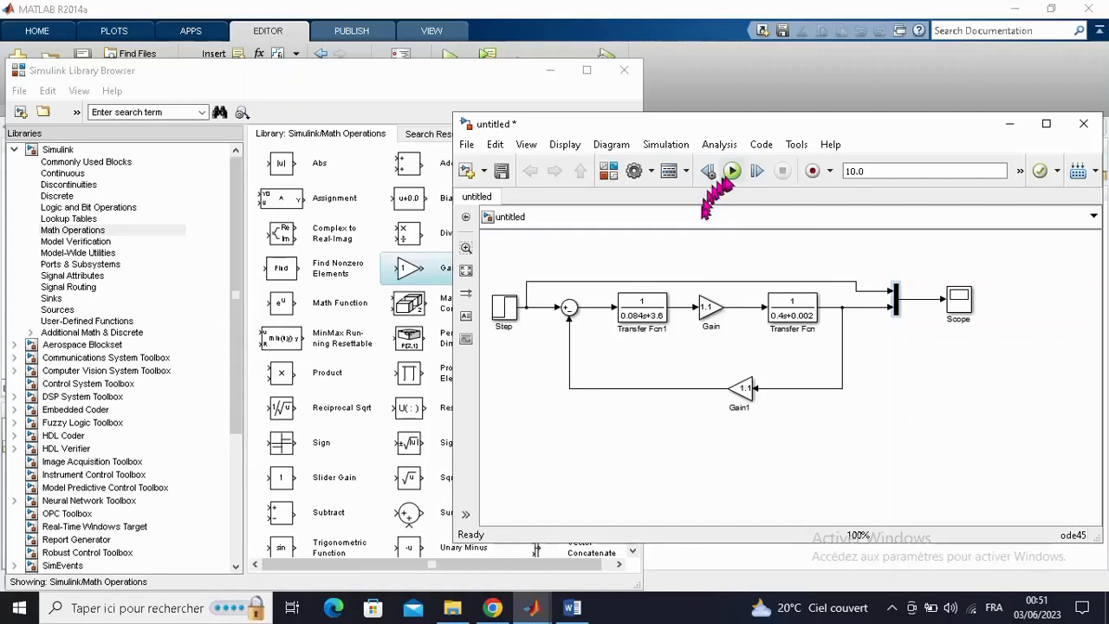
- Run the simulation and examine the motor's step response in the maximized Scope, closing the plot when done
click(732, 171)
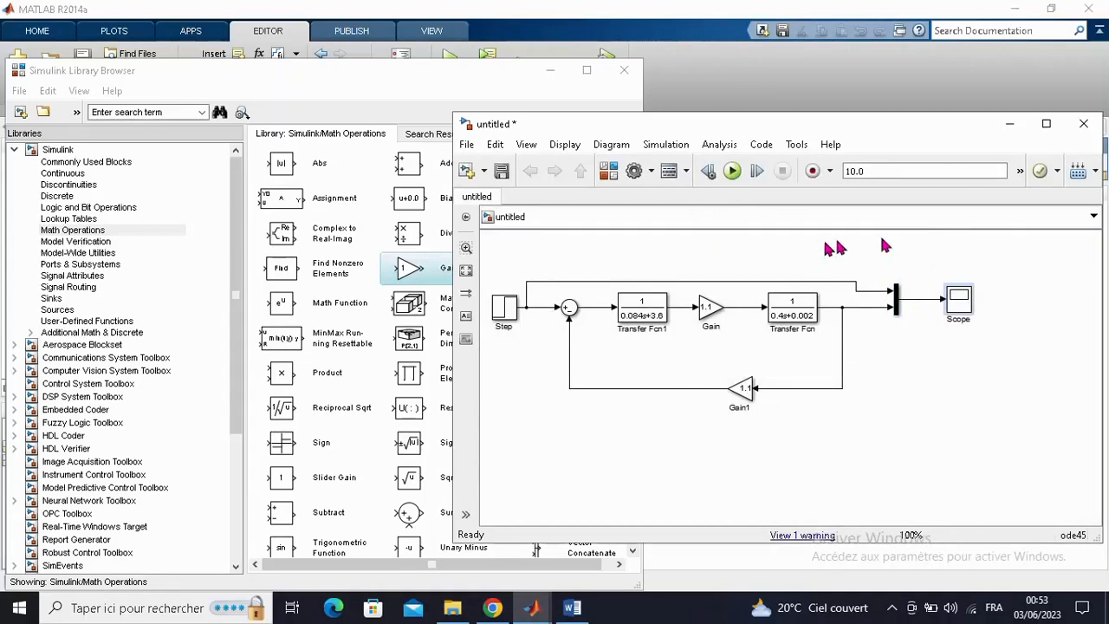
double_click(958, 302)
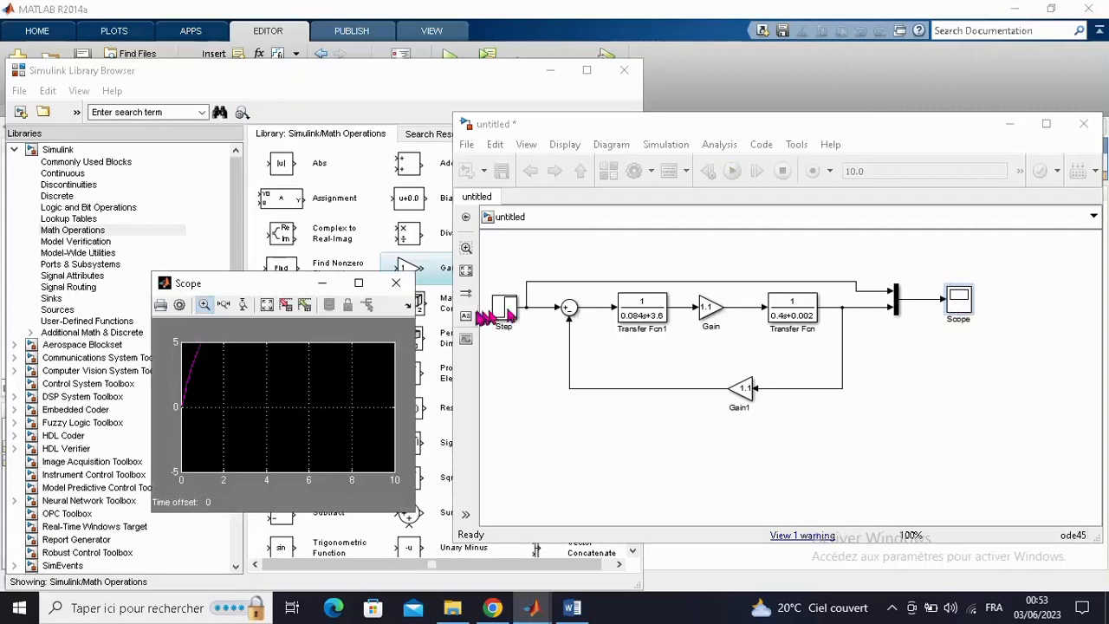
click(359, 286)
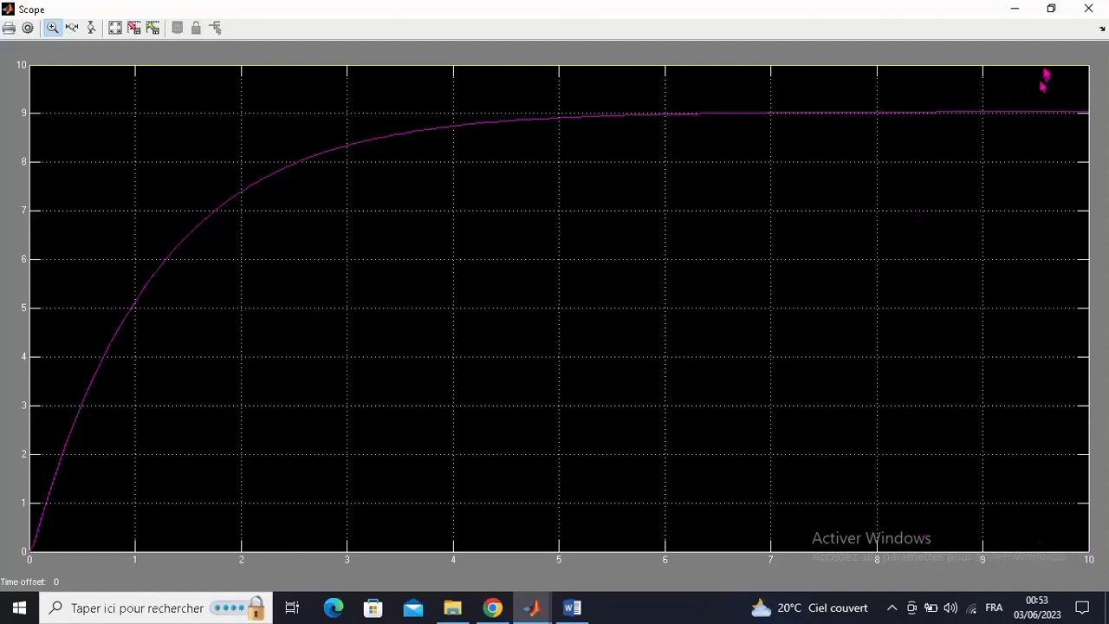
click(1089, 8)
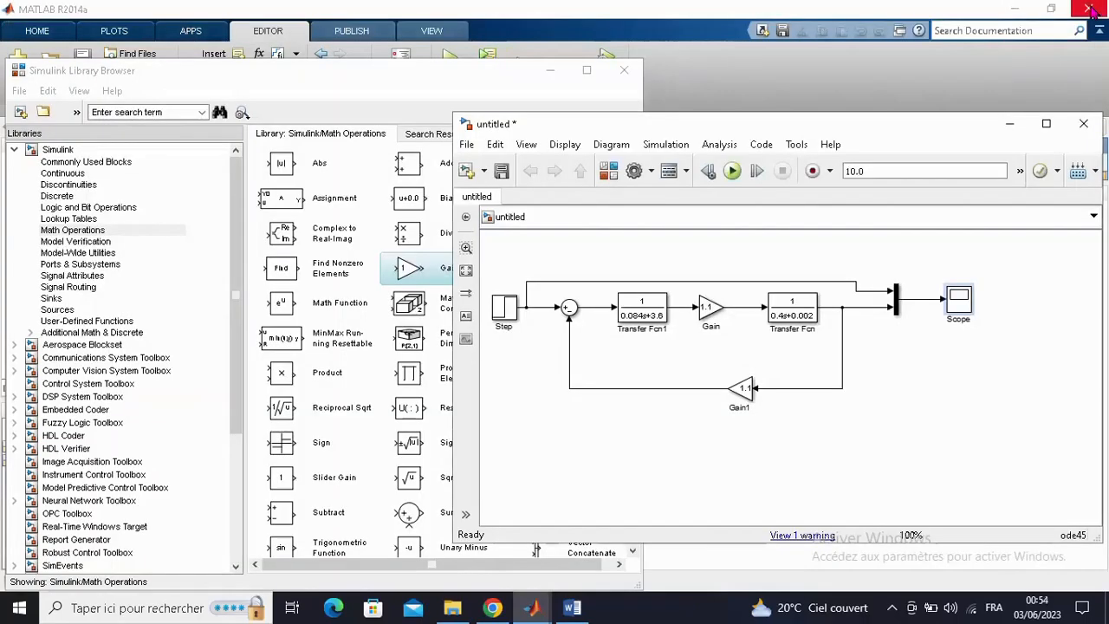
- Set the simulation stop time to 30.0 and run the model again
double_click(853, 170)
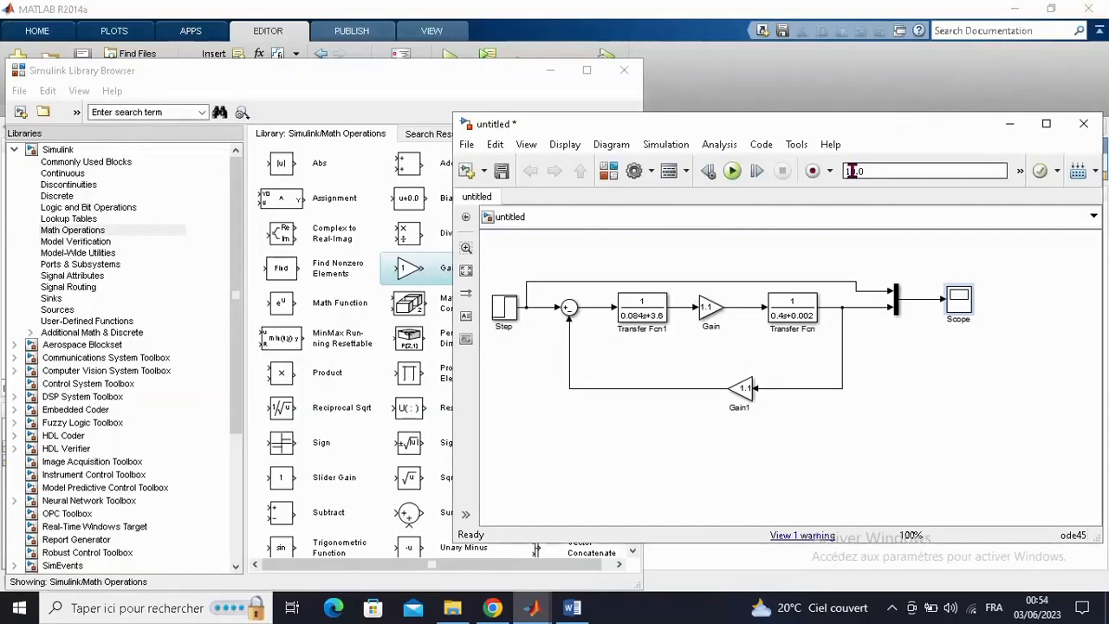
click(853, 171)
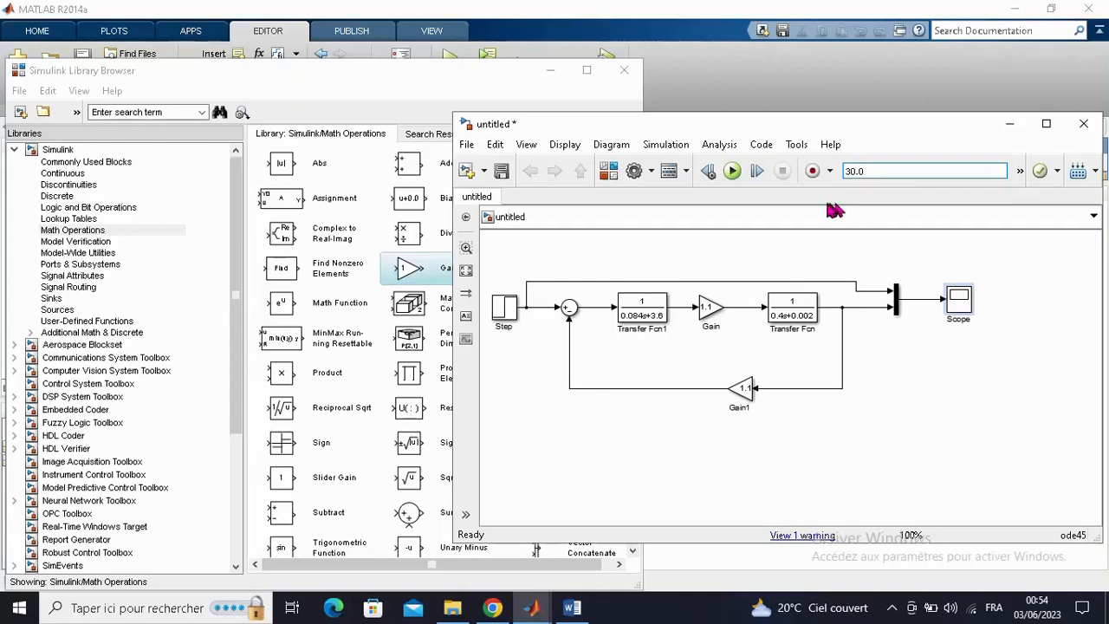
click(732, 171)
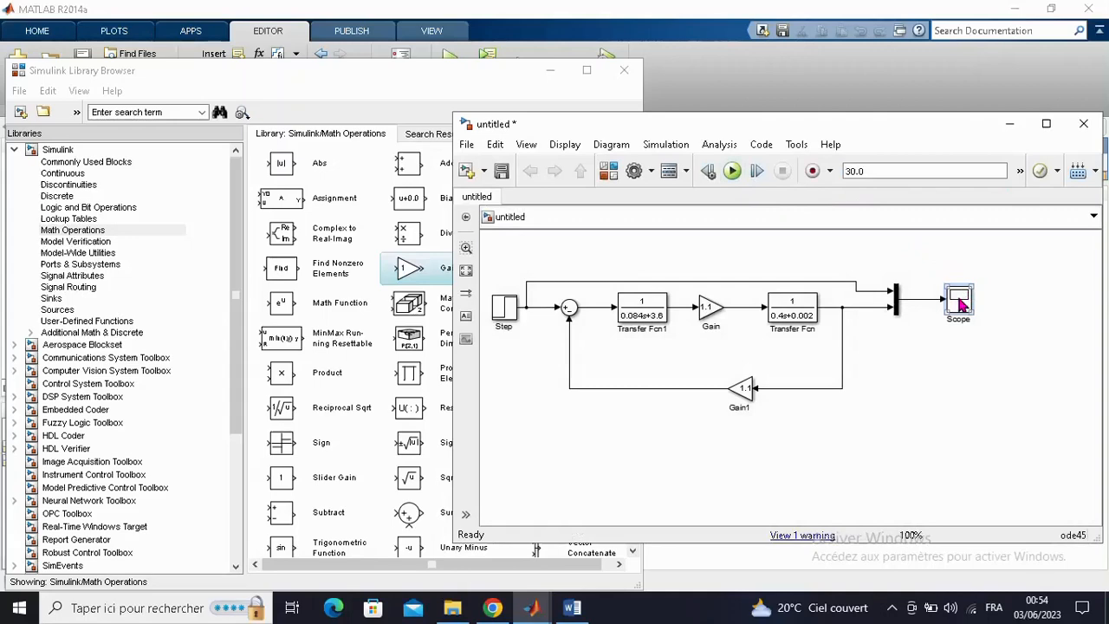
- Open the Scope, autoscale its axes to fit the whole simulated response, and examine the plot
double_click(959, 301)
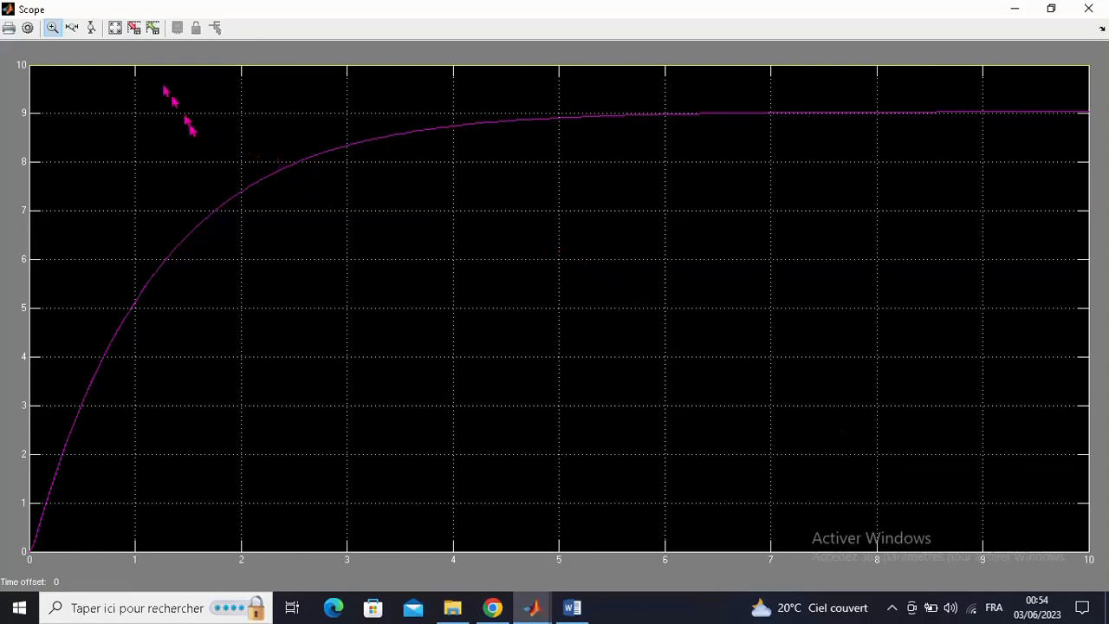
click(117, 35)
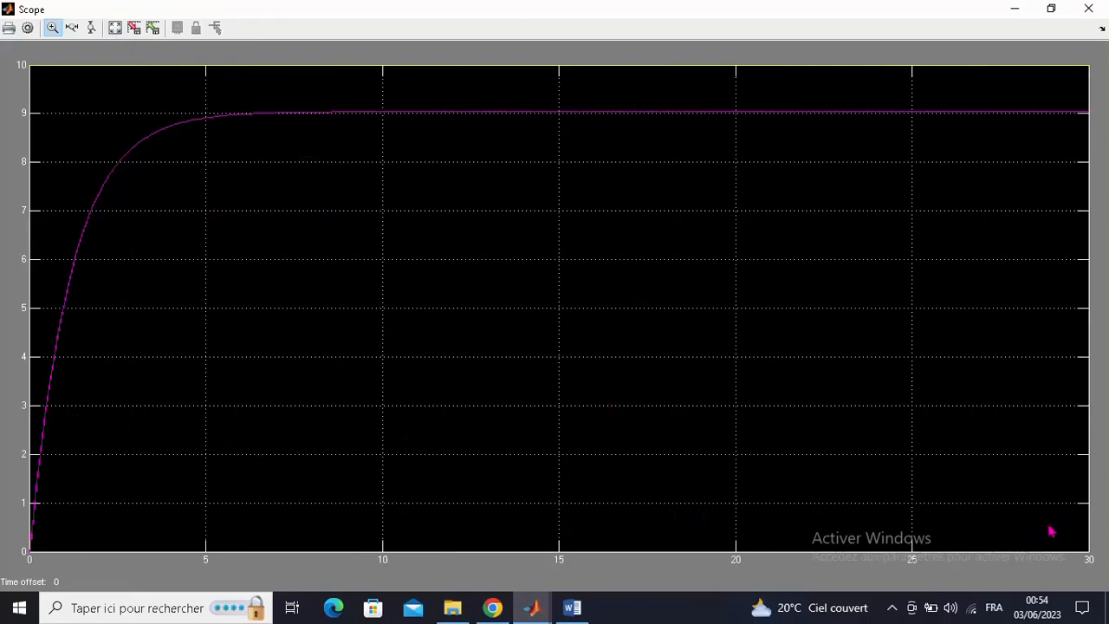
click(1014, 11)
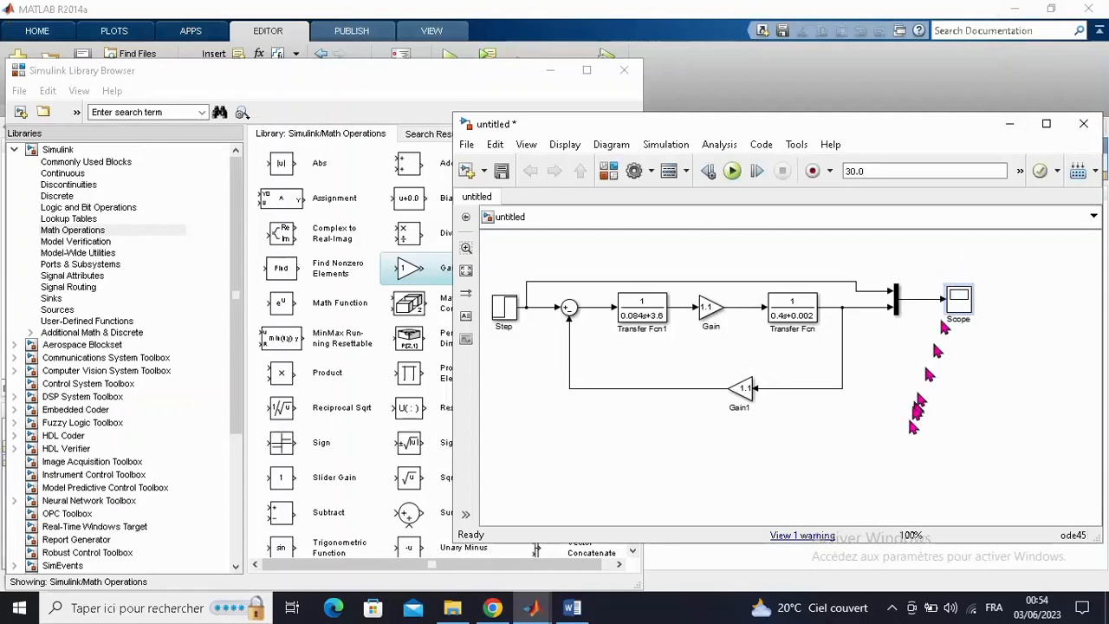
mouse_move(535, 611)
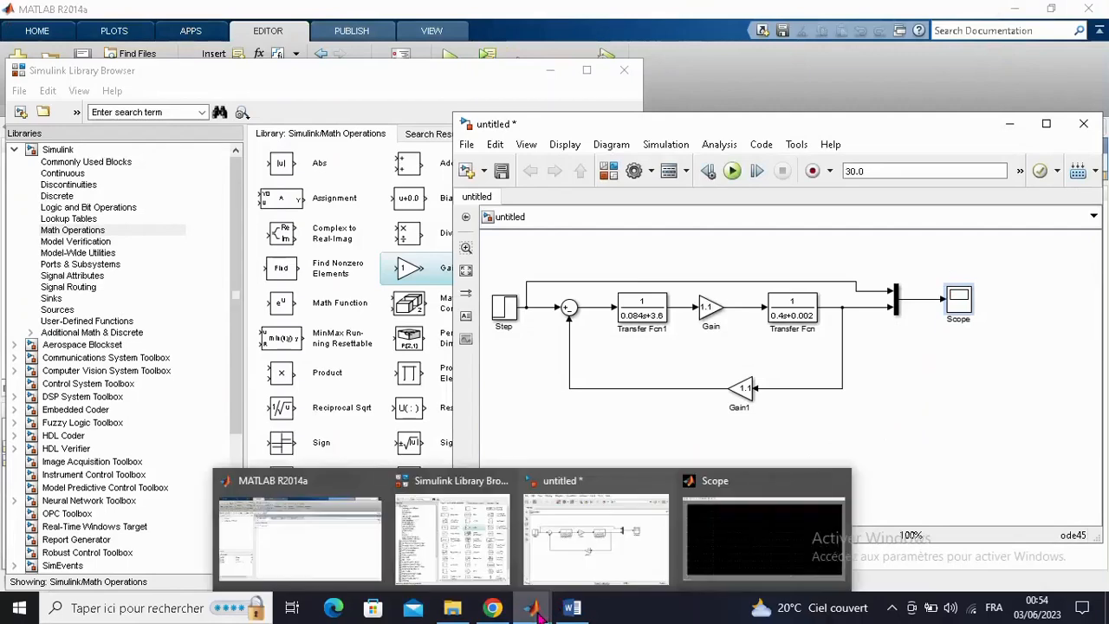
click(749, 554)
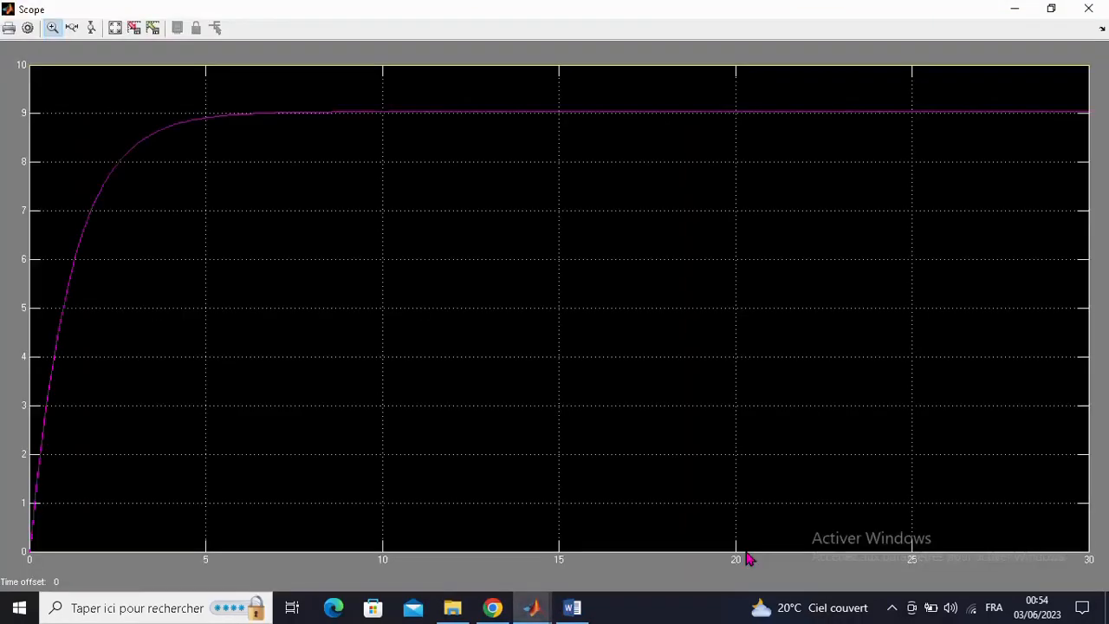